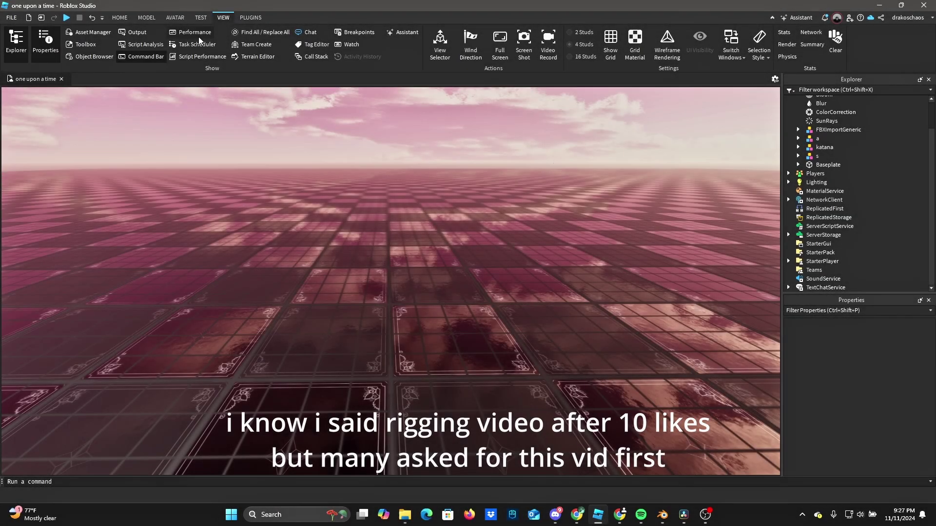
Step: Insert the avatar with Moon Animator 2's Character Inserter at Position 0,3,0
click(251, 17)
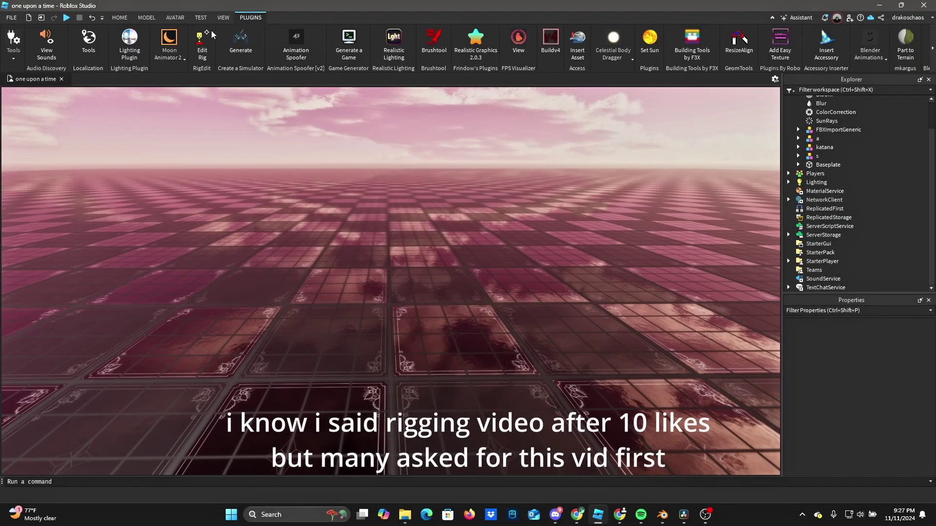
click(167, 44)
click(194, 109)
click(169, 44)
click(194, 102)
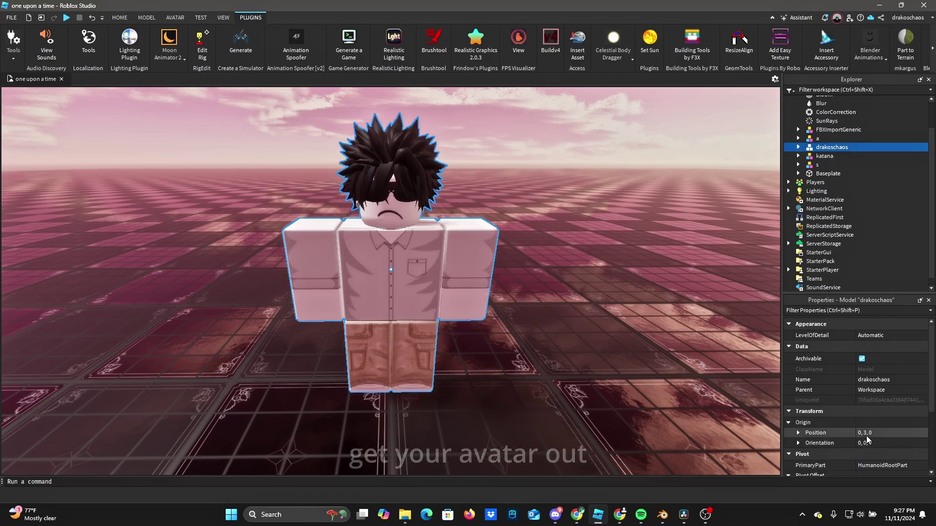
click(865, 432)
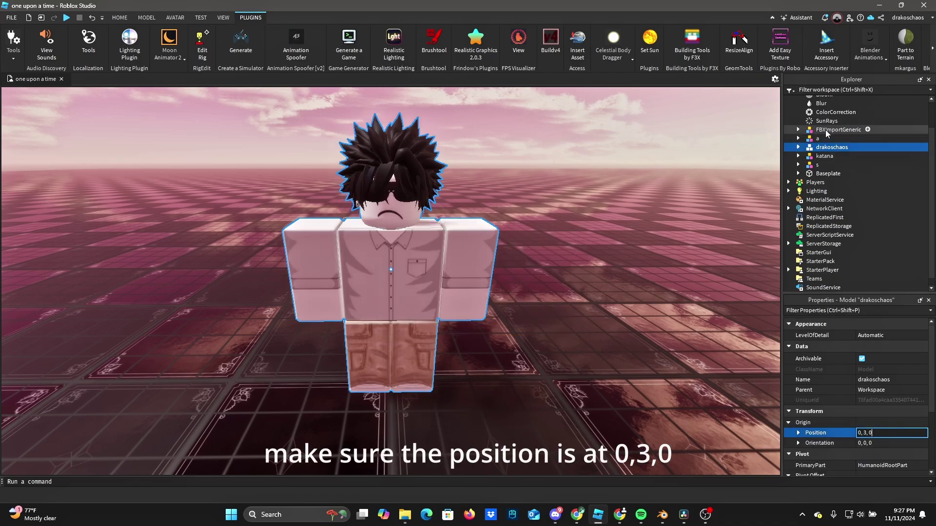
Step: Export the full avatar rig as texturenew.obj into the blender texturing folder
click(797, 147)
right_click(830, 147)
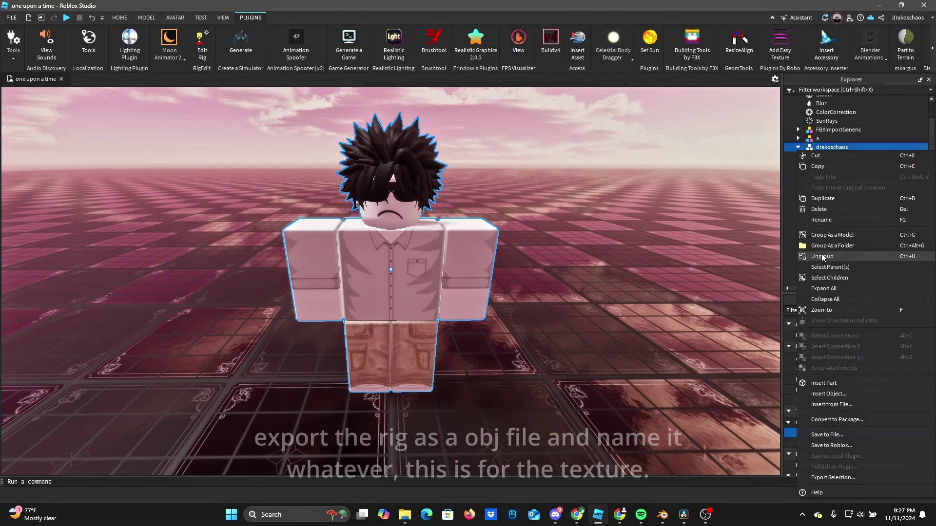
click(829, 478)
text(textu)
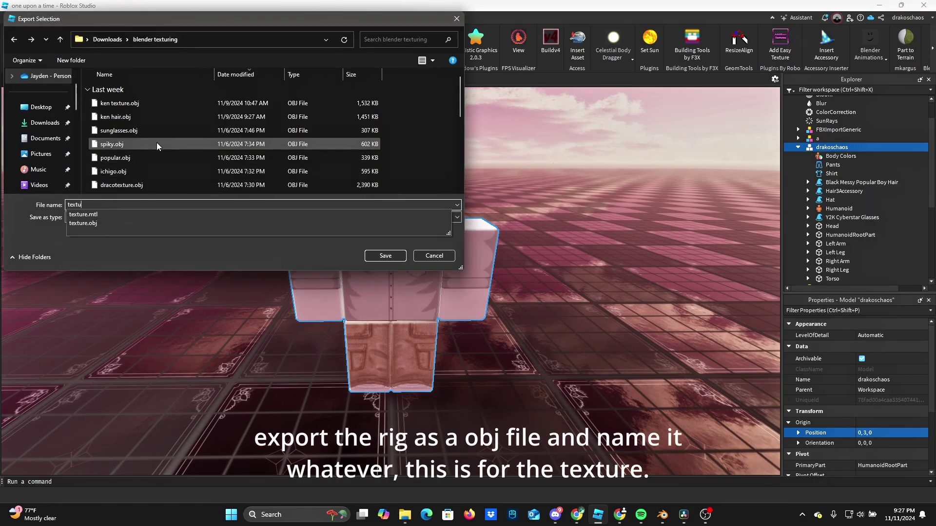
text(w)
key(Return)
click(840, 156)
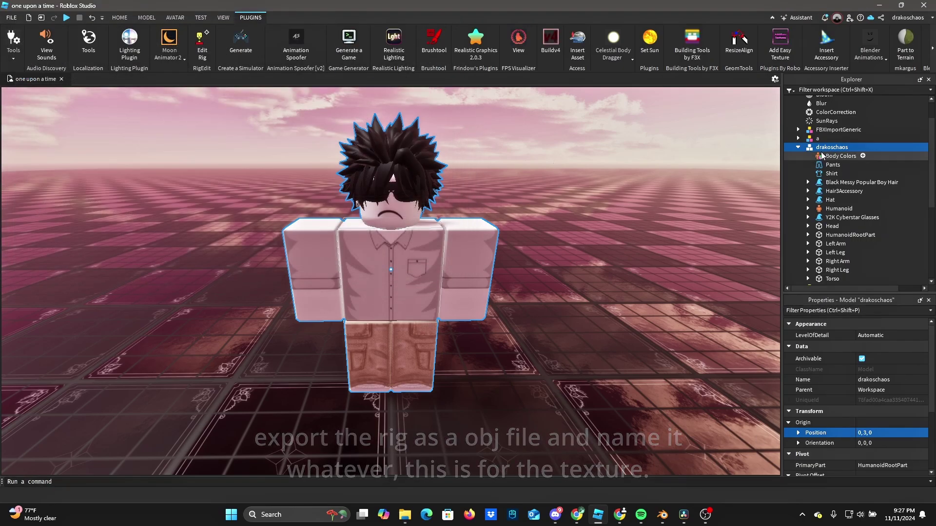
scroll(824, 166, down, 2)
Step: Strip the avatar down to the messy hair and export it as blackmessy.obj
shift+click(832, 228)
ctrl+click(843, 132)
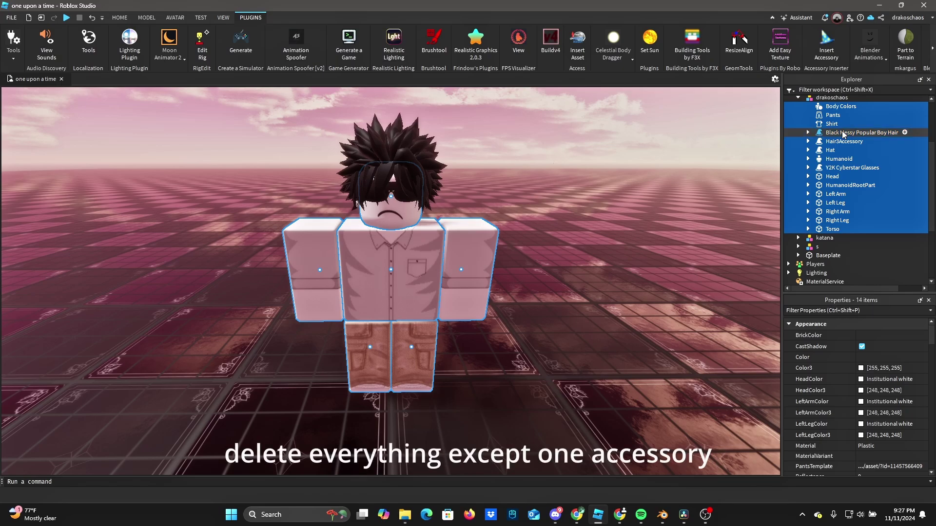
key(Delete)
right_click(831, 125)
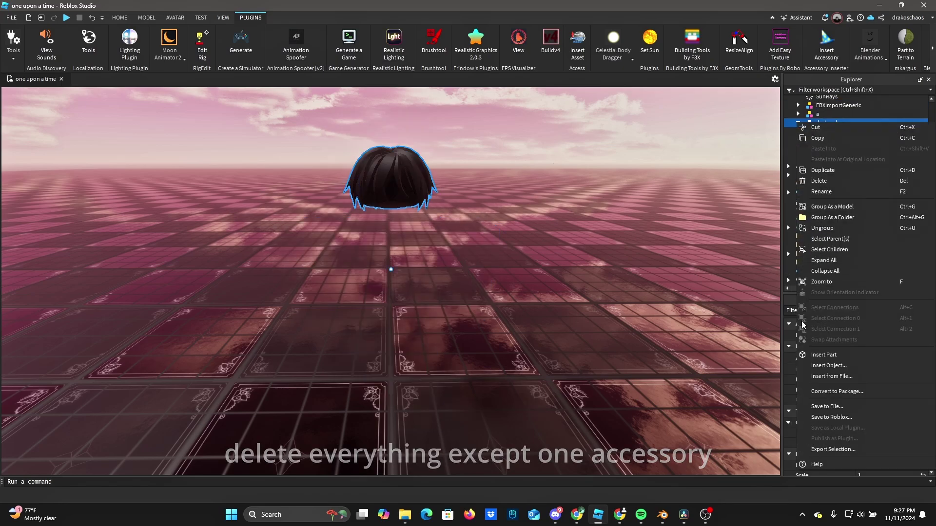
click(828, 450)
text(blackmess)
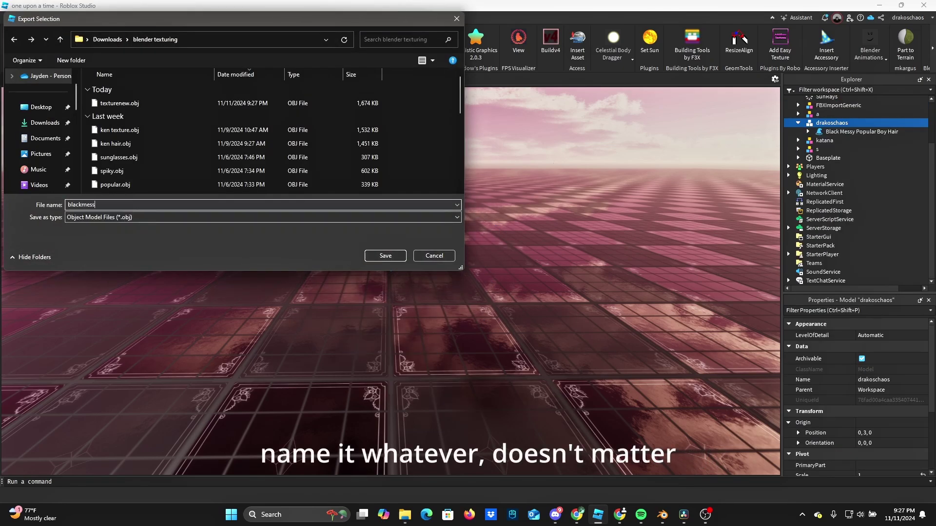
text(y)
key(Return)
Step: Restore the full avatar, strip it to the spiky hair, and export that accessory
key(ctrl+z)
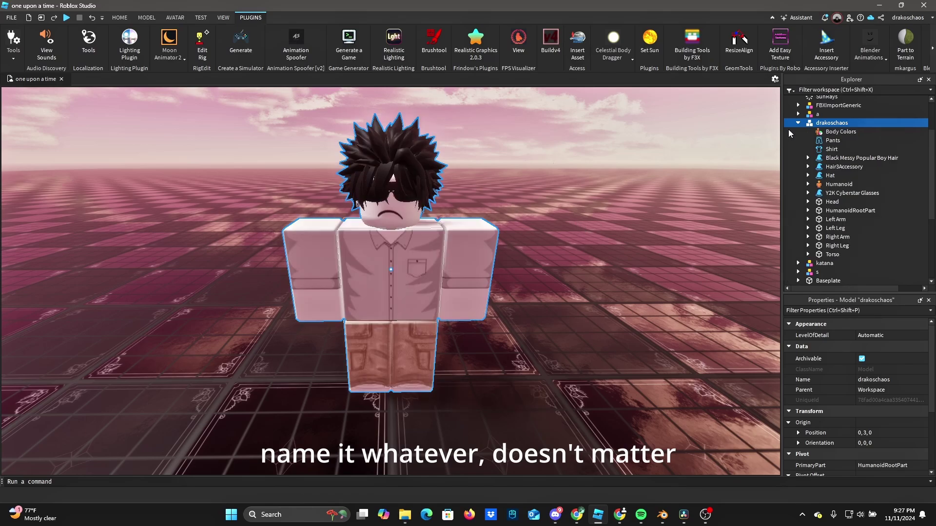
click(839, 132)
shift+click(831, 254)
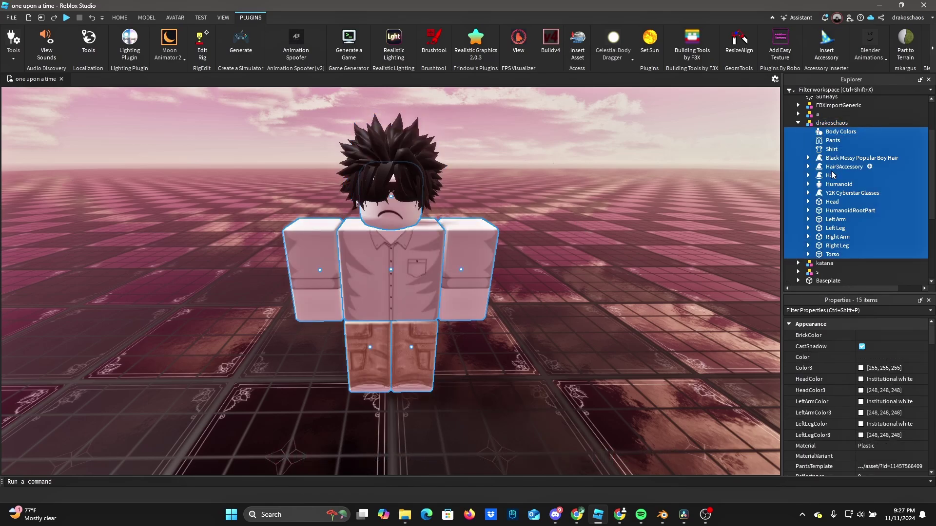
key(Delete)
right_click(800, 130)
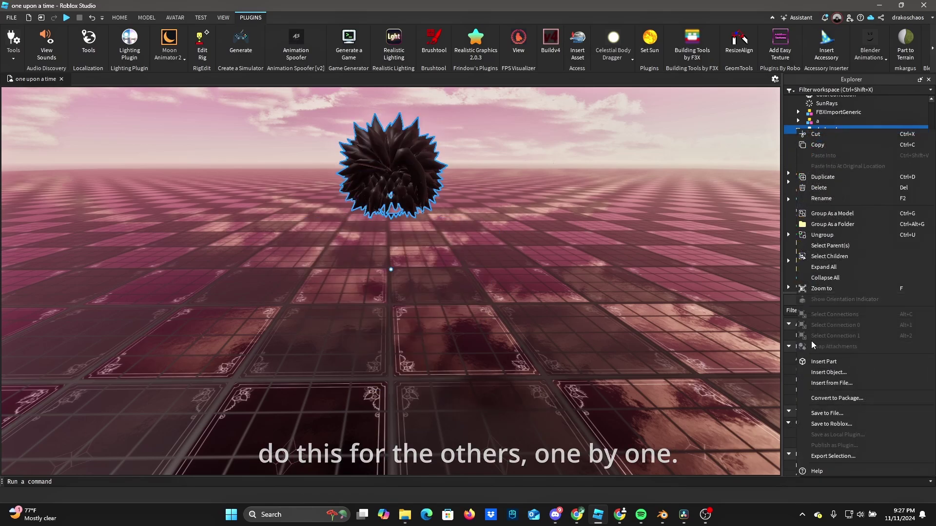
click(820, 456)
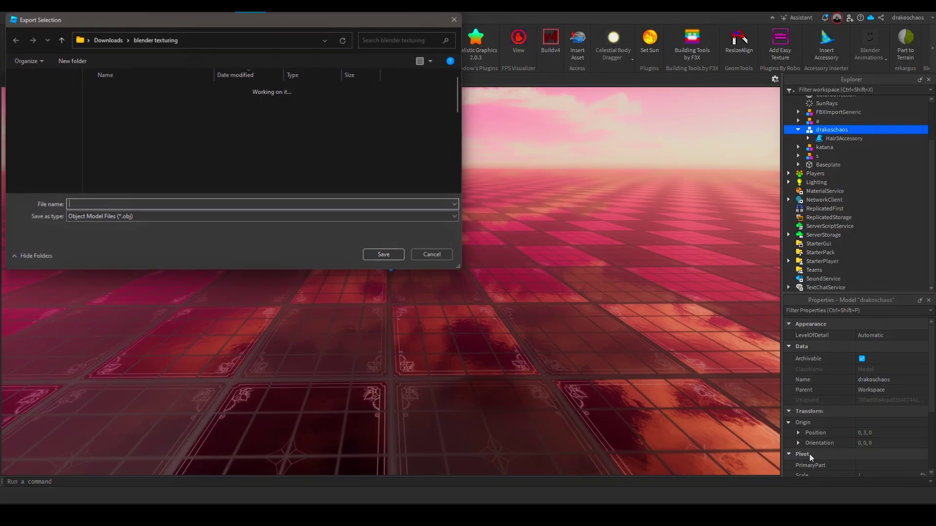
click(455, 19)
key(alt+Tab)
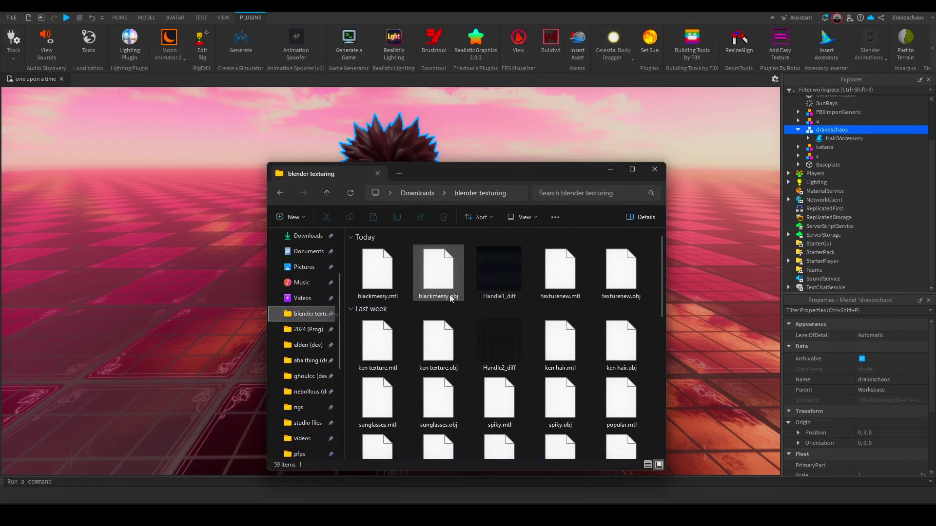
Step: Rename the messy hair's Handle1_diff texture to 'black messy hair' and export the spiky hair as spiked.obj
click(493, 294)
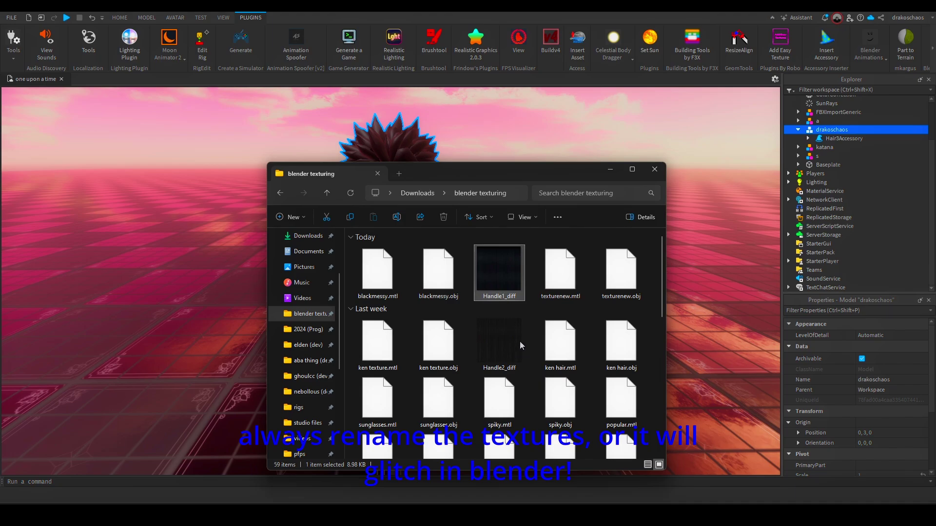
right_click(500, 295)
click(552, 285)
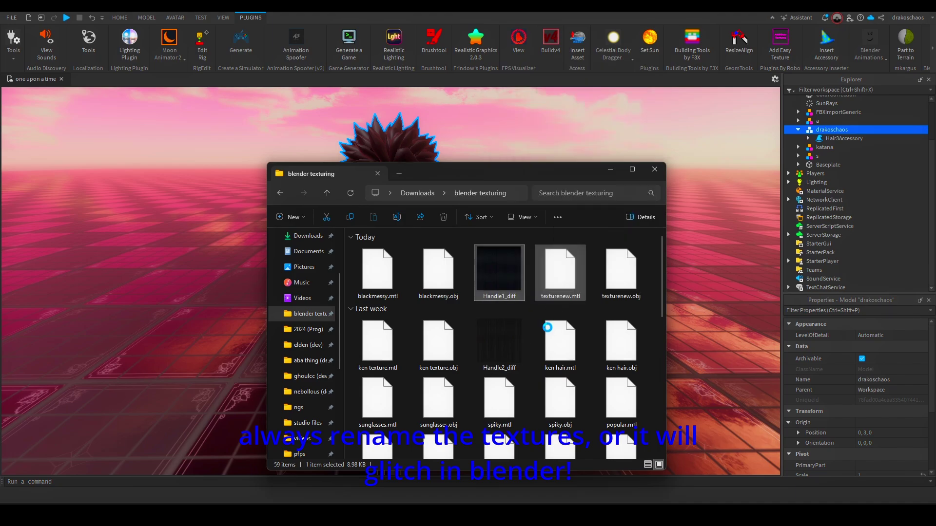
click(539, 494)
text(black messy hair)
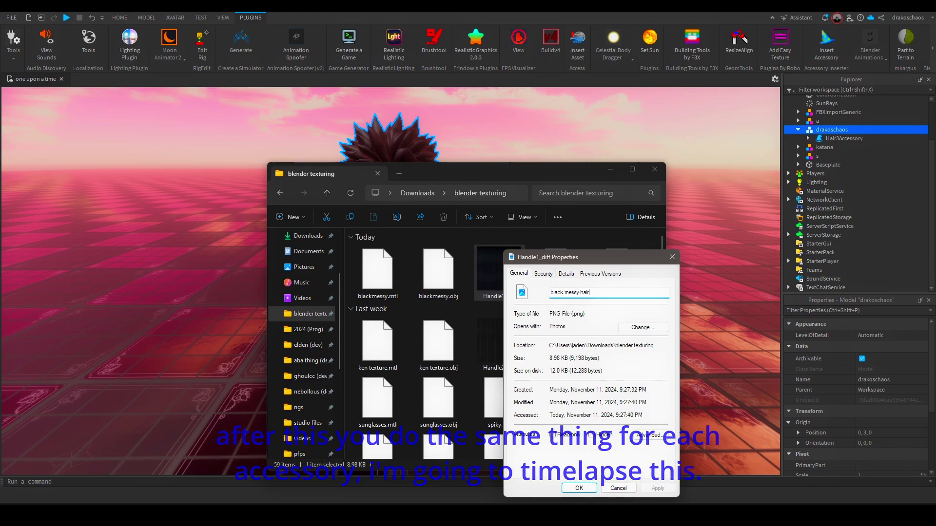
key(Return)
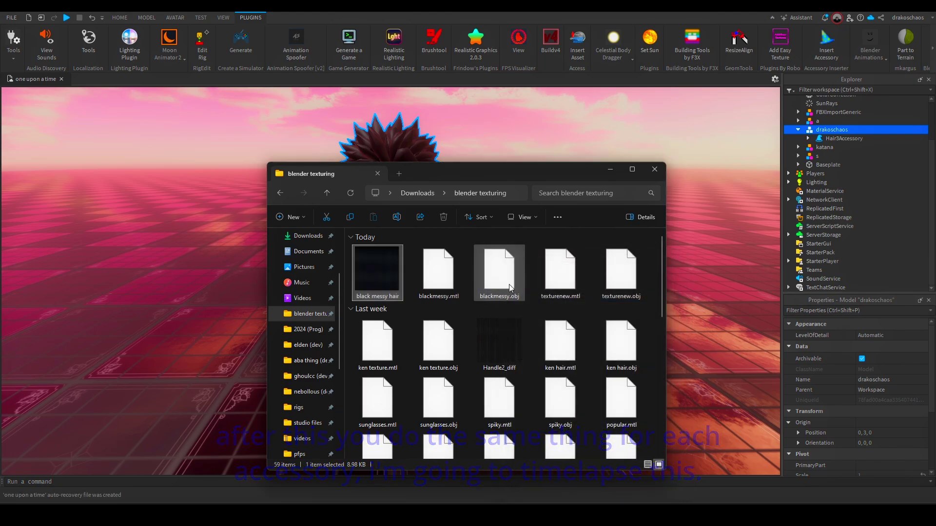
click(821, 131)
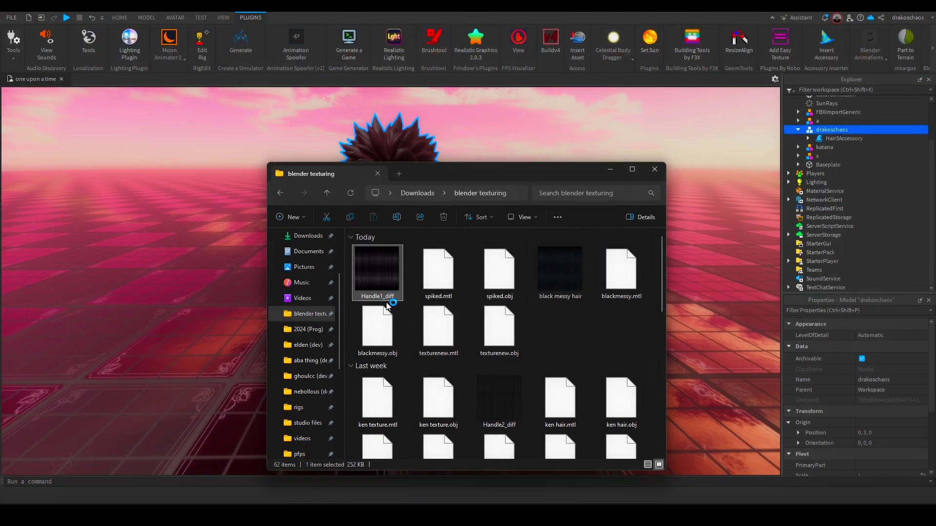
right_click(388, 306)
Step: Rename the new Handle1_diff texture to 'spiked' in its Properties
click(424, 441)
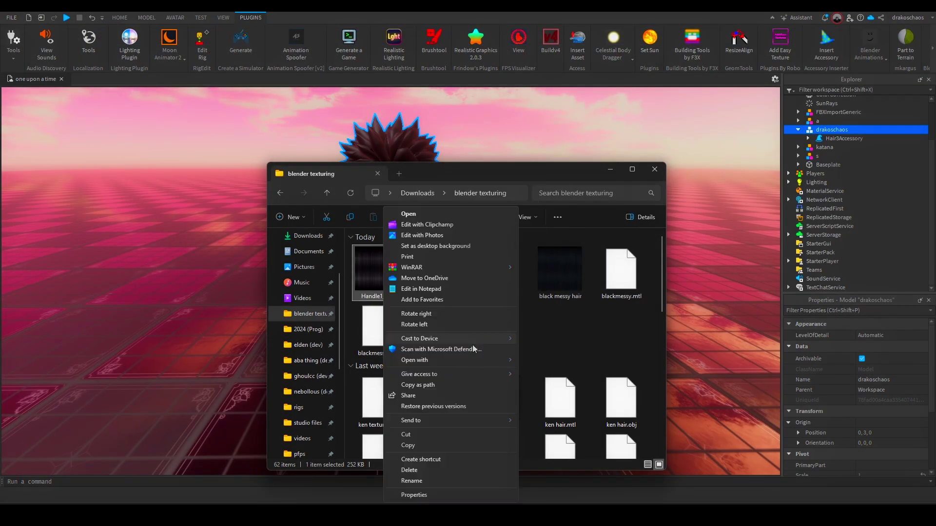
click(415, 495)
text(sp)
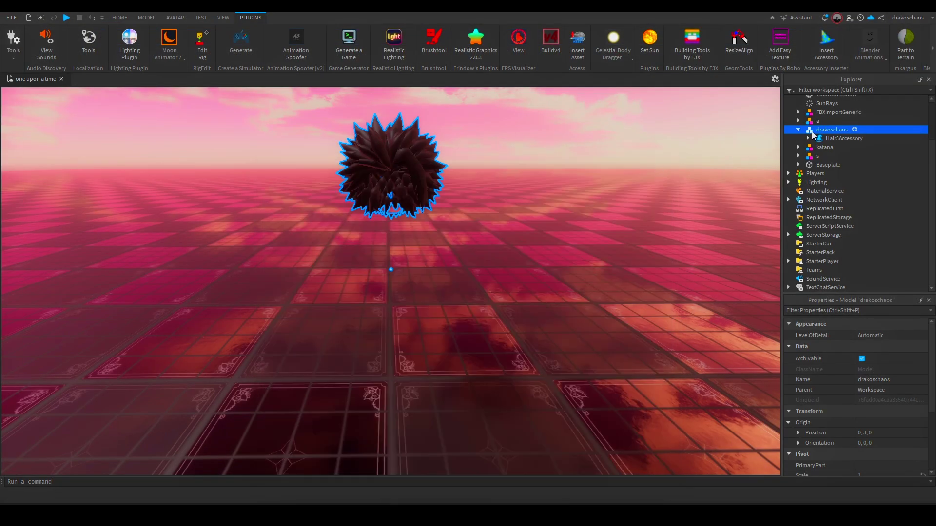
Step: Strip the avatar to the ear hat, export it, and rename its texture 'earear'
ctrl+click(830, 183)
key(Delete)
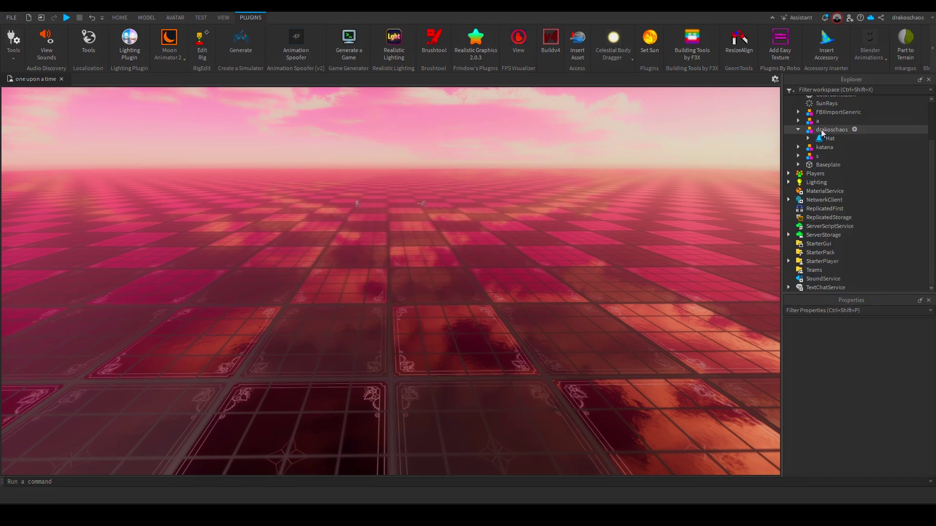
click(832, 130)
text(e)
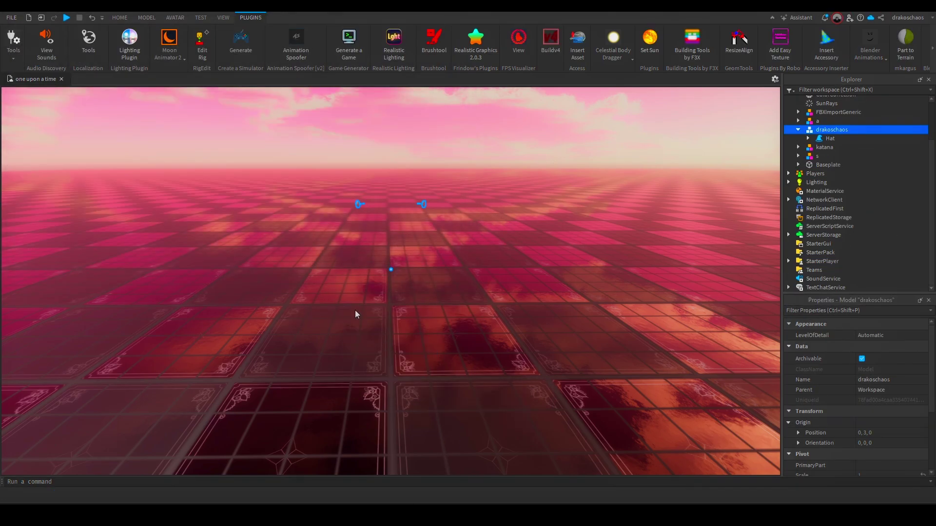
click(298, 272)
right_click(487, 273)
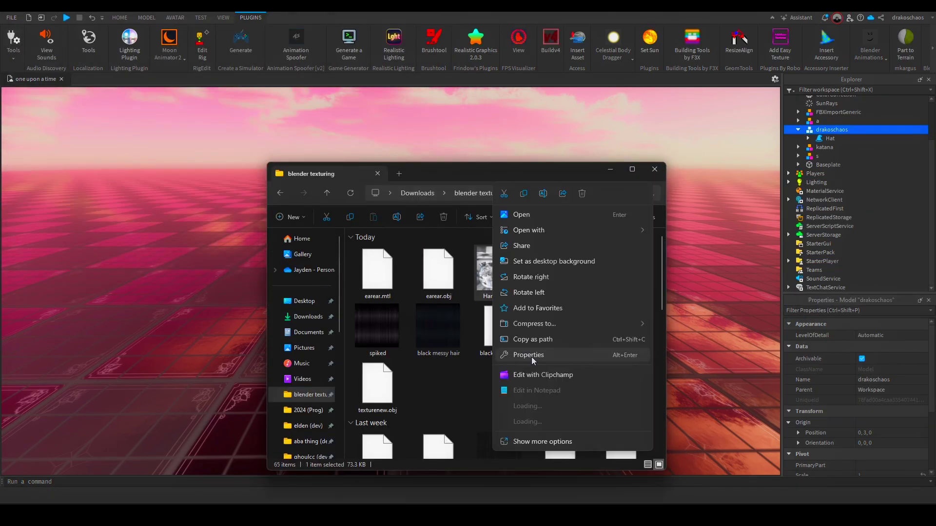
click(538, 463)
click(523, 495)
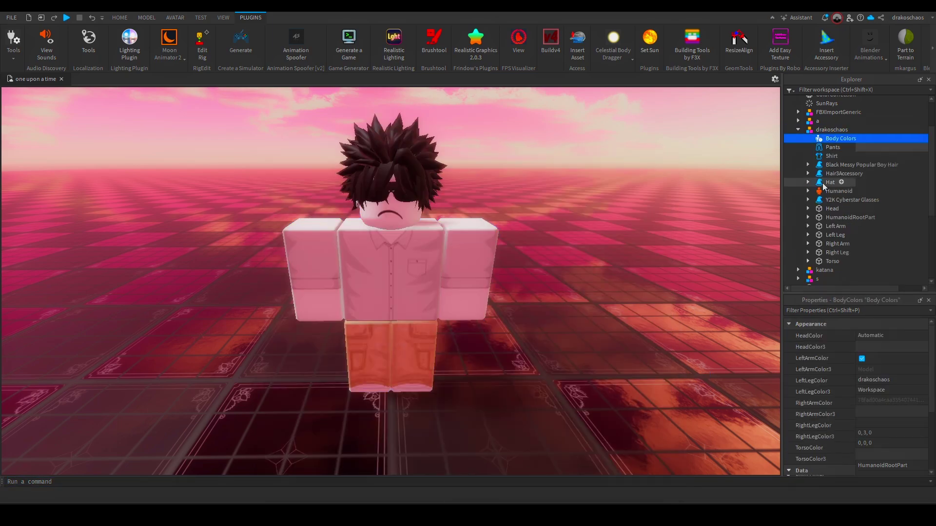
Step: Strip the avatar to the glasses and export them as the glasses OBJ
shift+click(832, 261)
key(Delete)
right_click(831, 129)
click(829, 341)
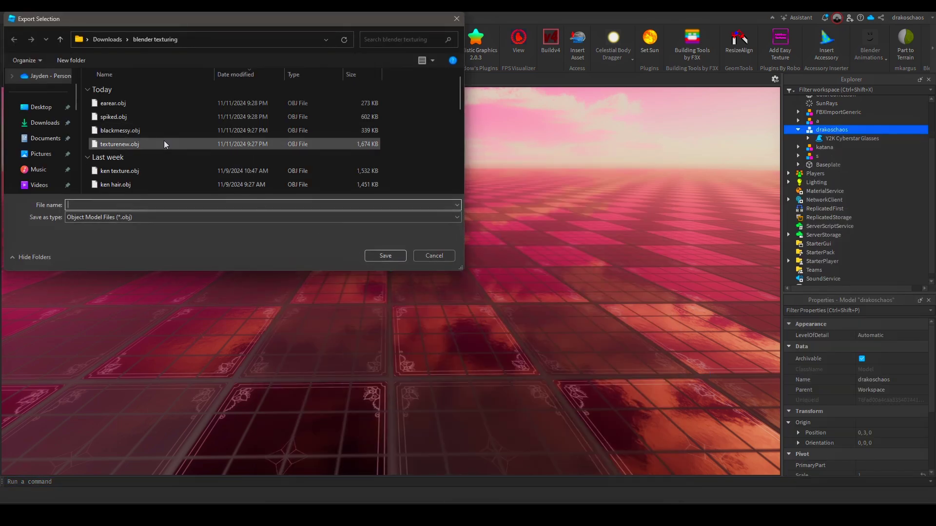
text(ses)
key(Return)
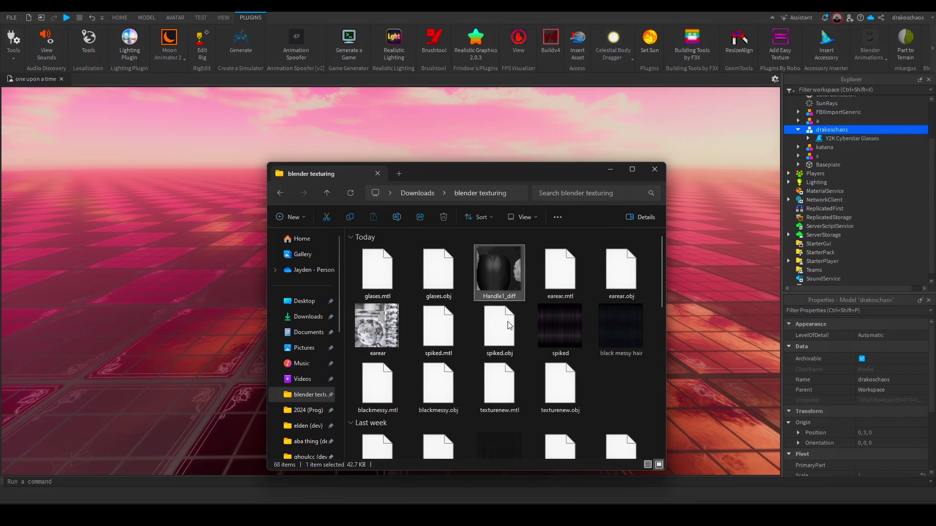
Step: Rename the glasses' Handle1_diff texture to 'sunglasses' and close the texturing folder
right_click(497, 271)
click(545, 457)
click(536, 490)
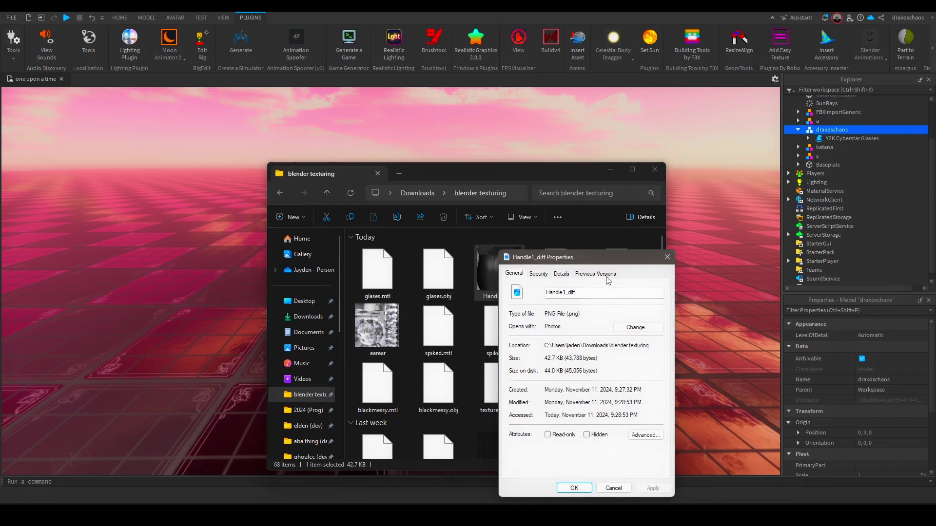
text(sunglasses)
key(Return)
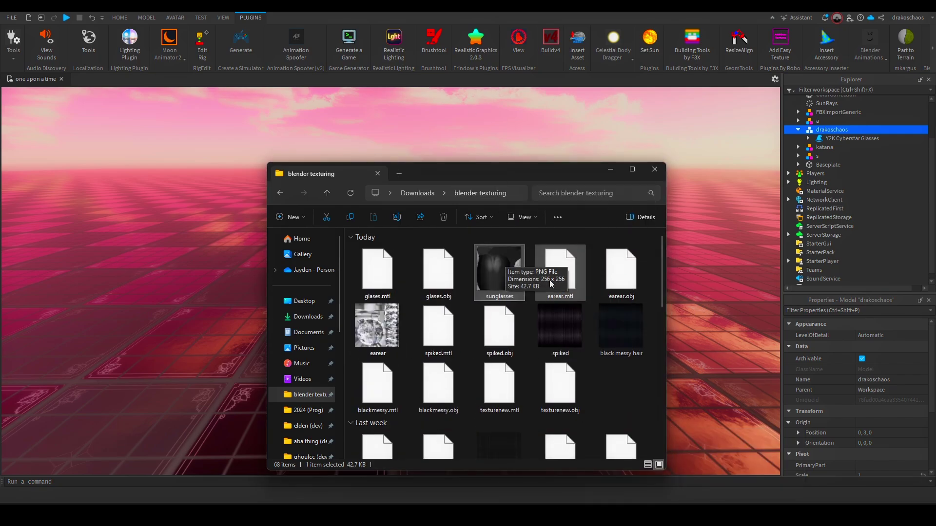
click(654, 169)
scroll(557, 212, down, 3)
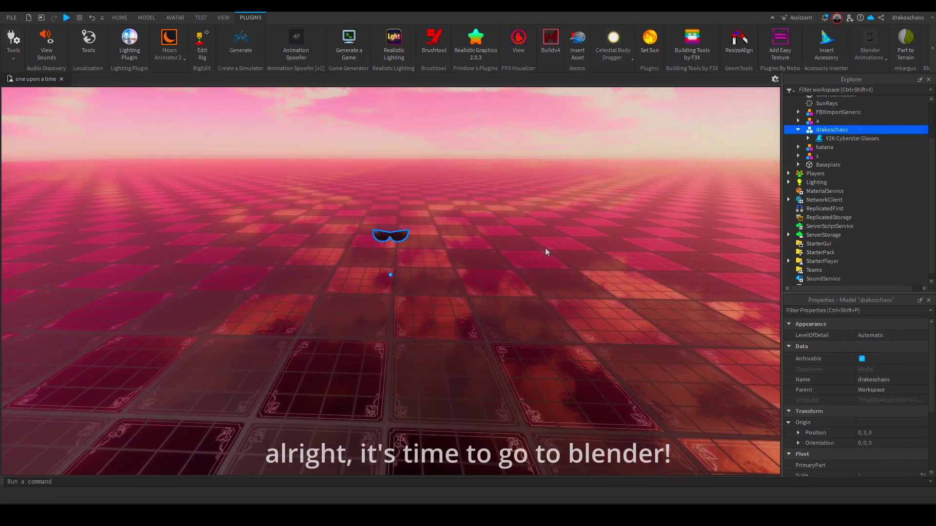
Step: Unlink the existing material from the rig's torso
click(522, 259)
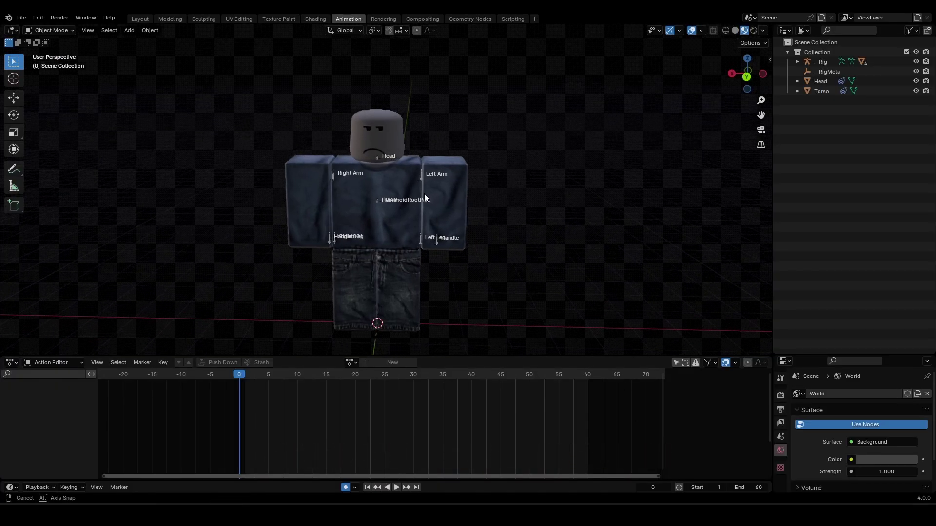
middle_drag(428, 191, 427, 190)
click(382, 191)
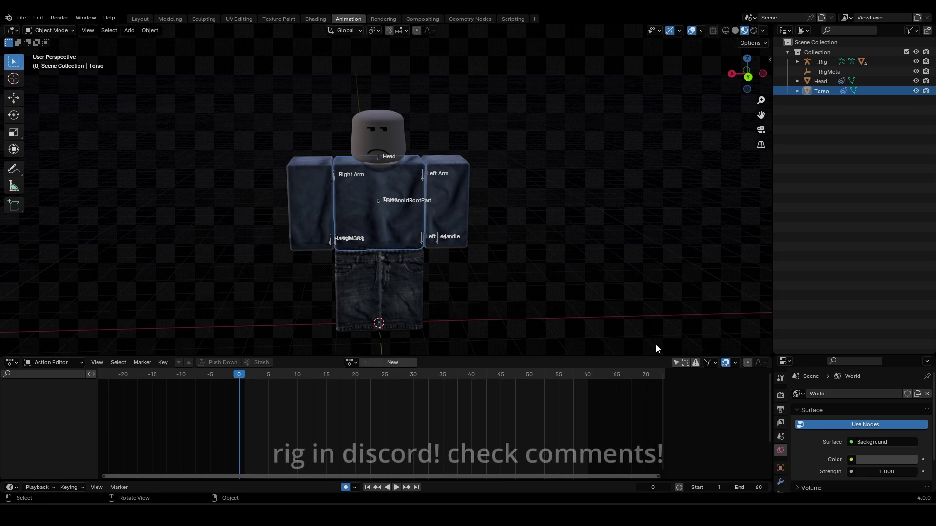
scroll(780, 439, down, 5)
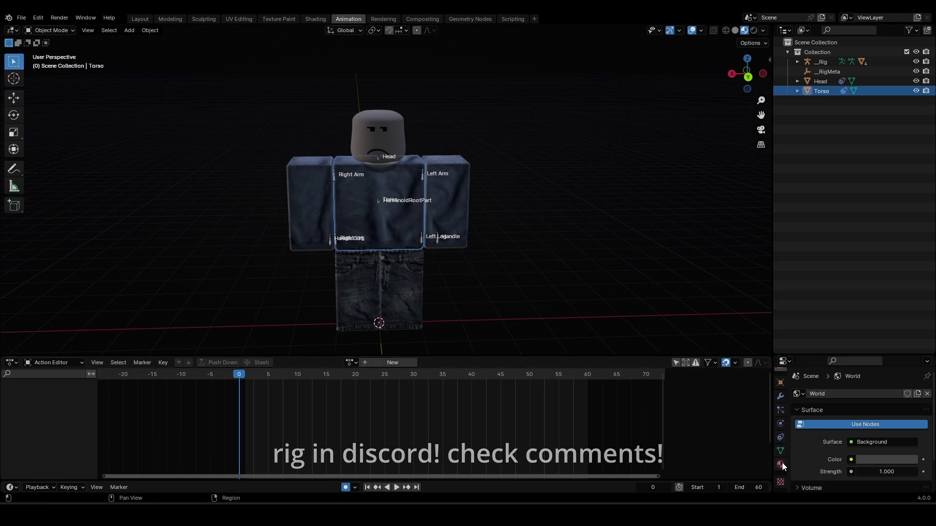
click(781, 464)
scroll(877, 444, up, 3)
click(908, 435)
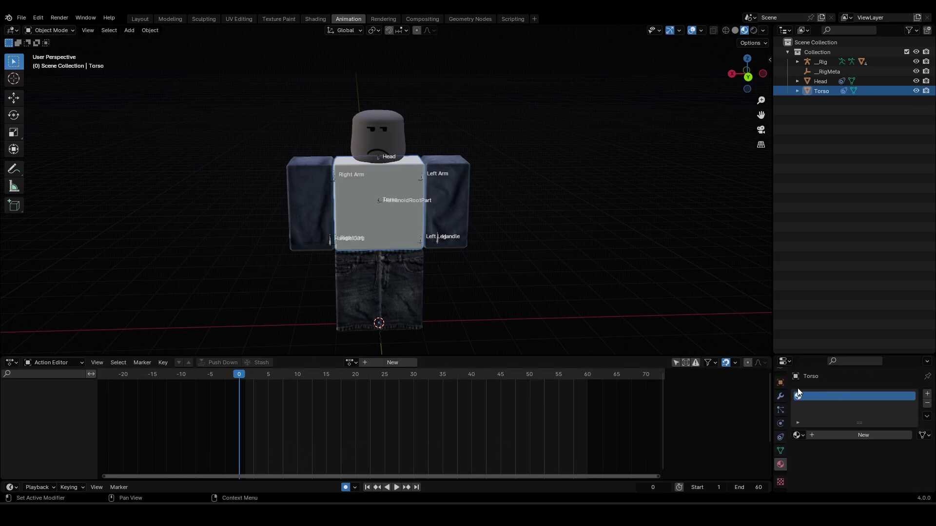
Step: Unlink the materials from the left arm, head, right arm, left leg and right leg
click(446, 205)
click(908, 435)
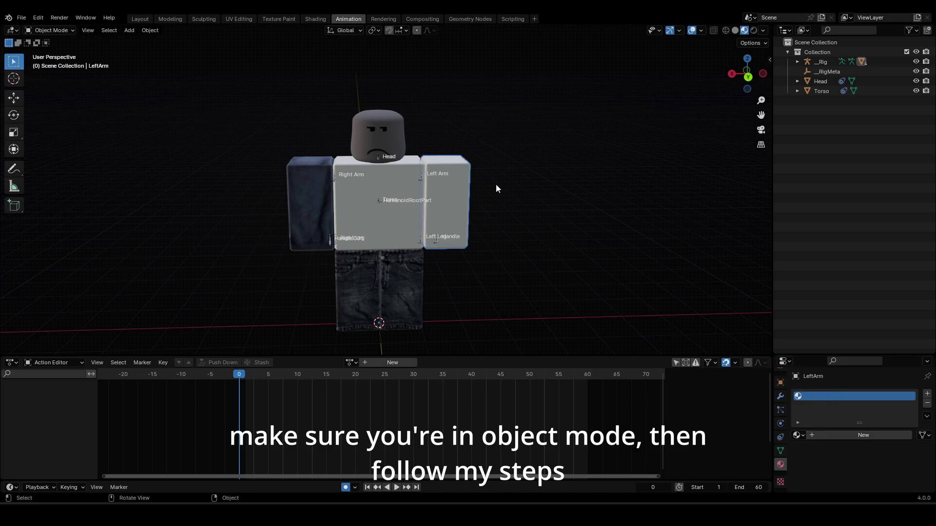
click(378, 132)
click(908, 435)
click(310, 205)
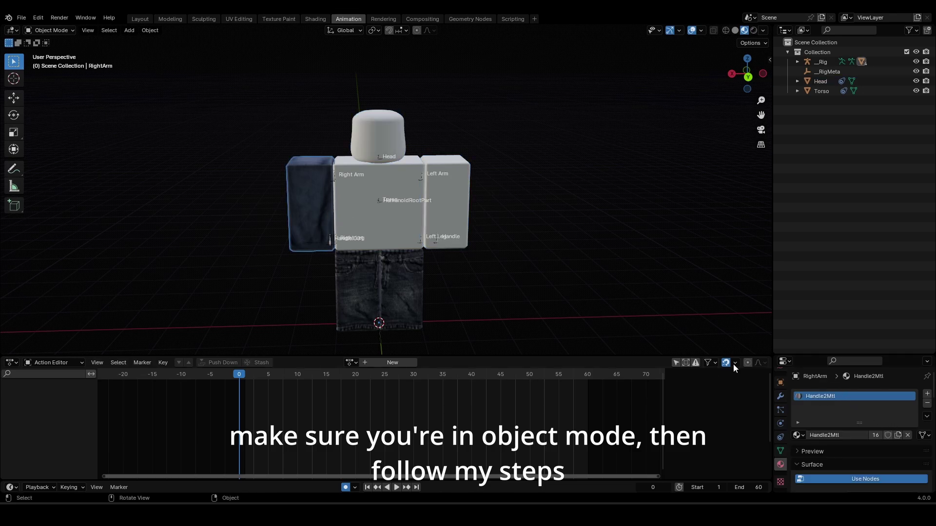
click(907, 435)
click(426, 288)
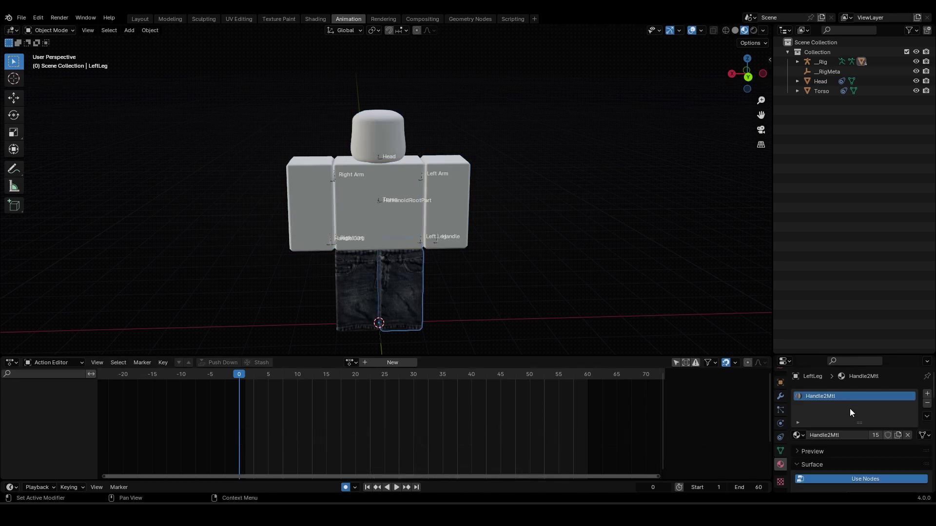
click(908, 435)
click(372, 302)
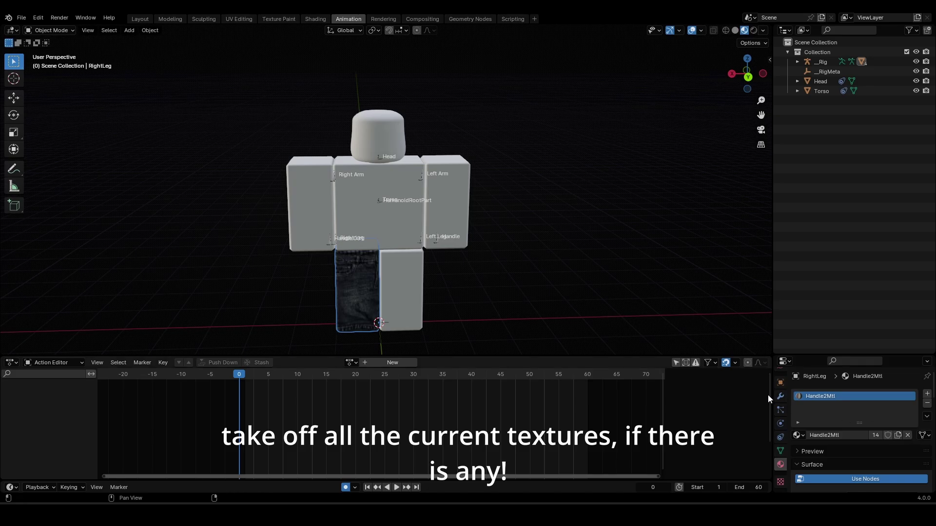
click(908, 435)
Step: Give the torso a new Principled BSDF material named Material
click(417, 248)
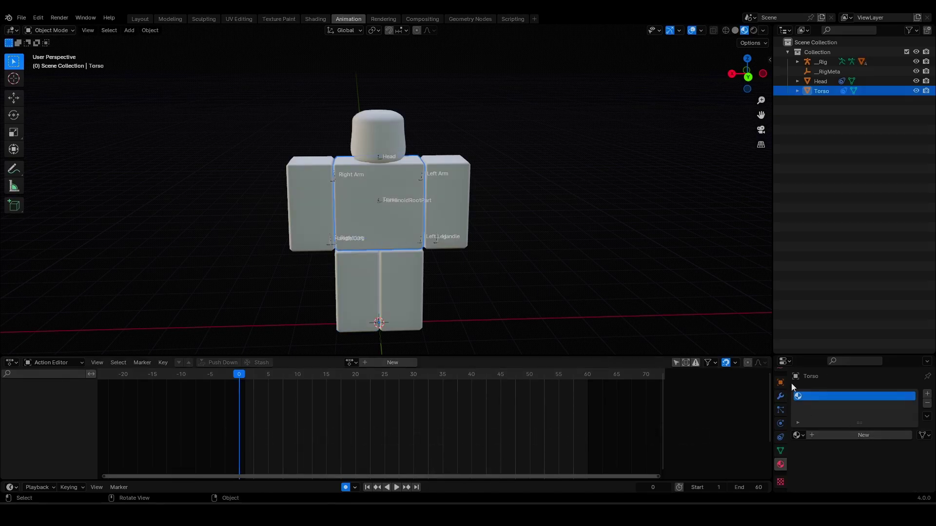
click(868, 436)
drag(849, 348, 849, 219)
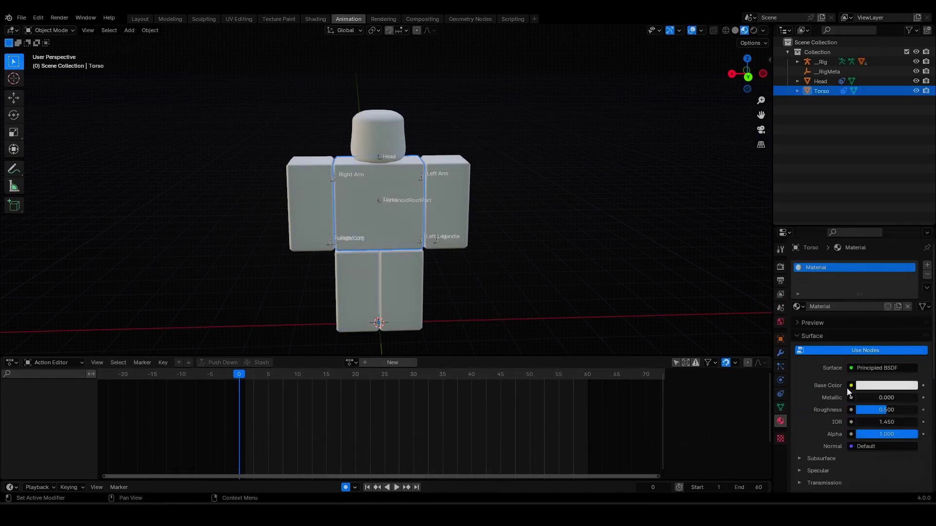
Step: Set the torso material's Base Color to an Image Texture, leaving the image unchosen
click(851, 385)
click(637, 301)
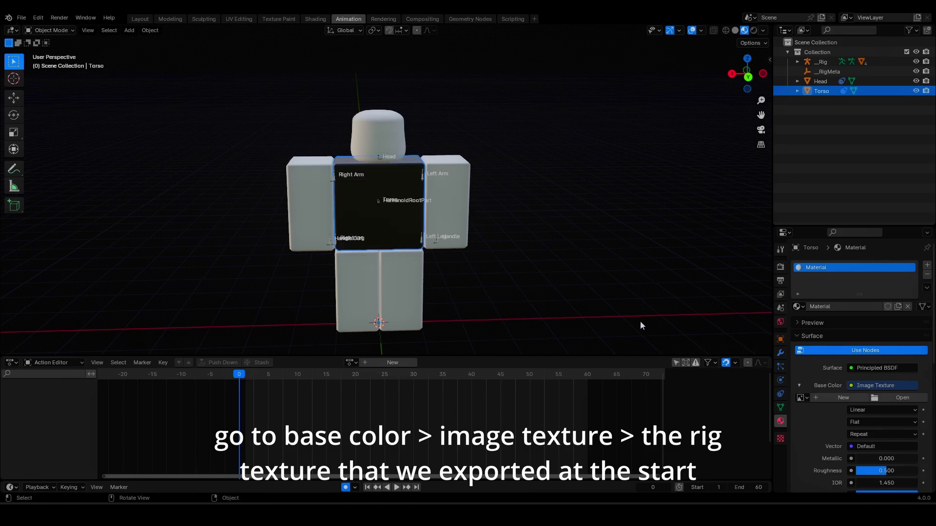
click(907, 399)
scroll(270, 231, down, 1)
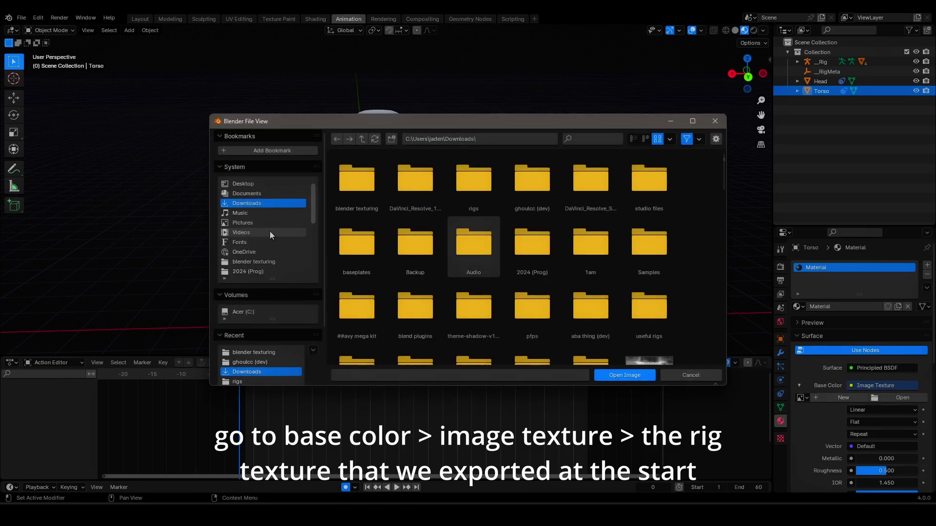
click(264, 261)
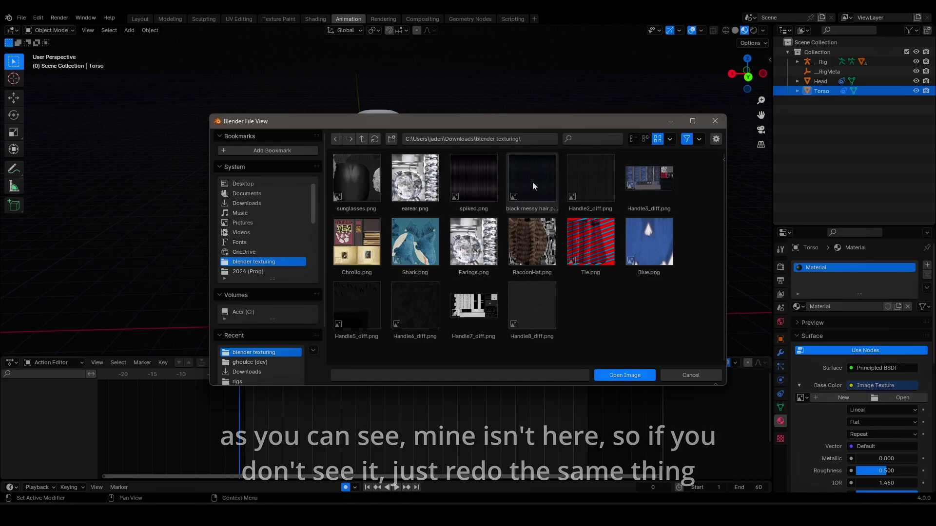
click(690, 375)
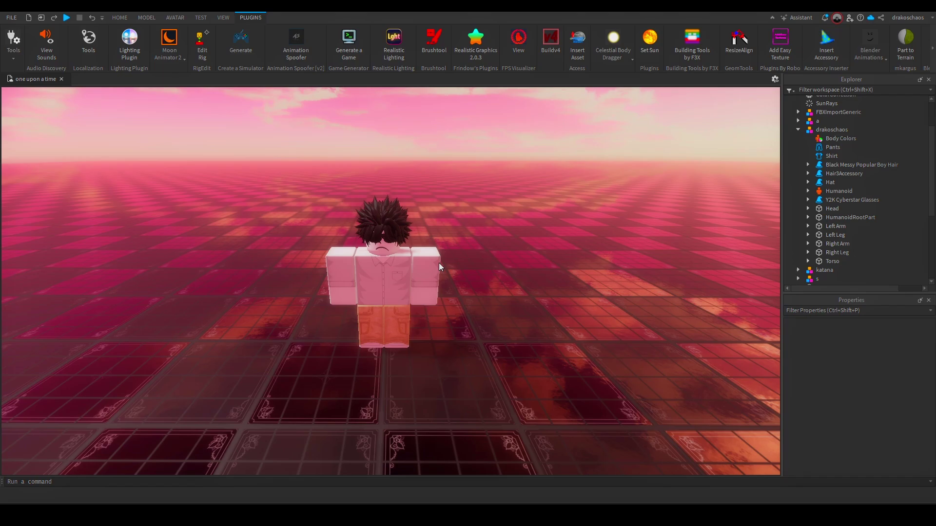
Step: Re-export the full avatar from Roblox Studio, overwriting texturenew.obj
click(438, 265)
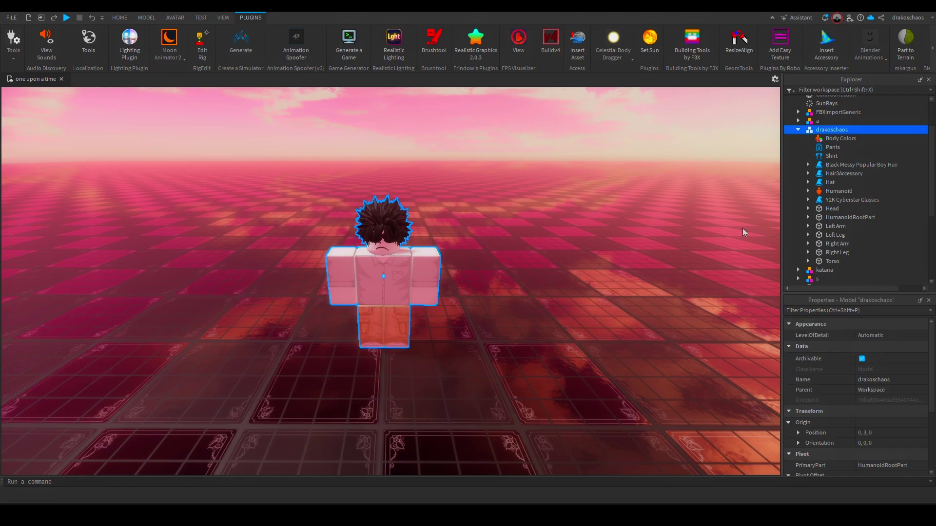
right_click(822, 129)
click(835, 461)
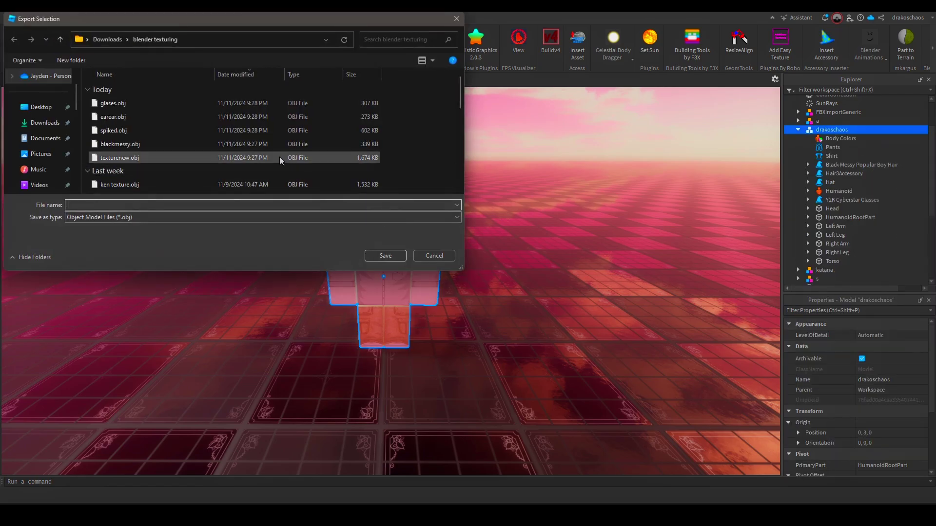
click(252, 156)
click(385, 256)
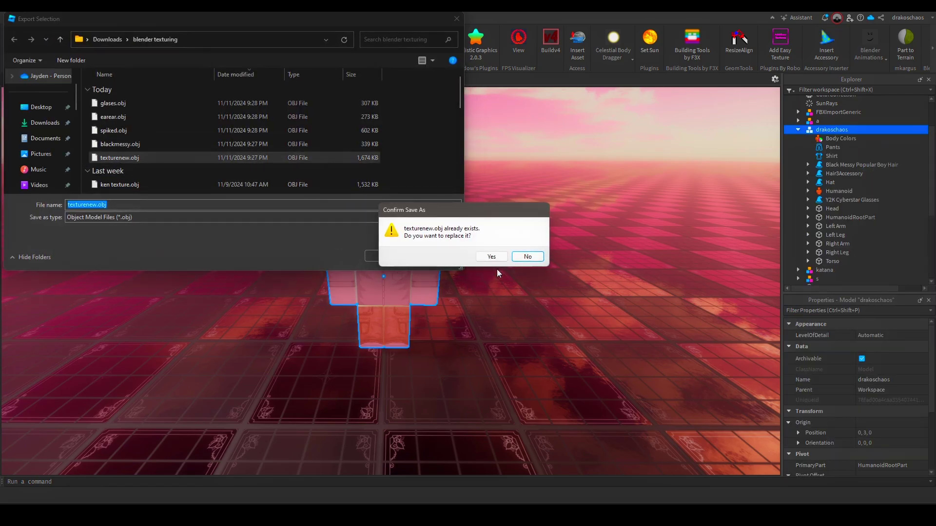
click(489, 255)
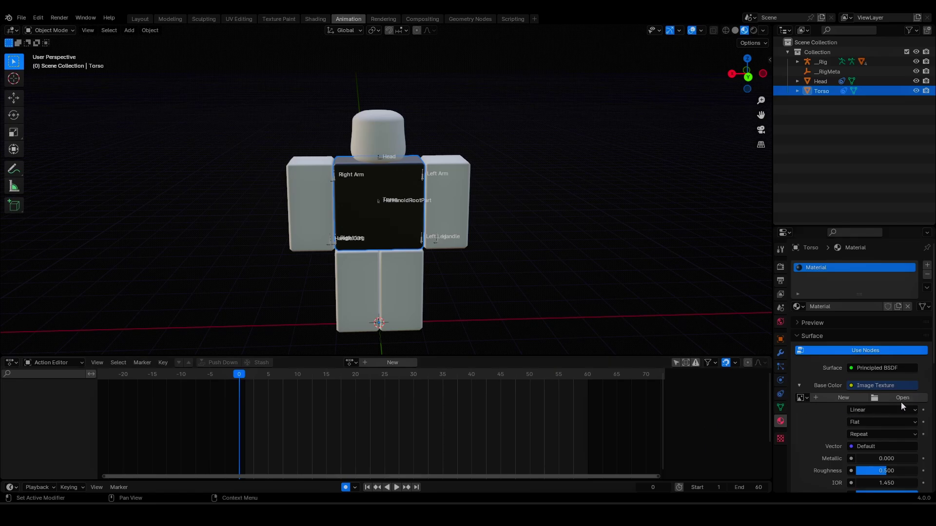
Step: Load Handle1_diff.png from blender texturing as the material's base colour image
click(901, 400)
click(269, 262)
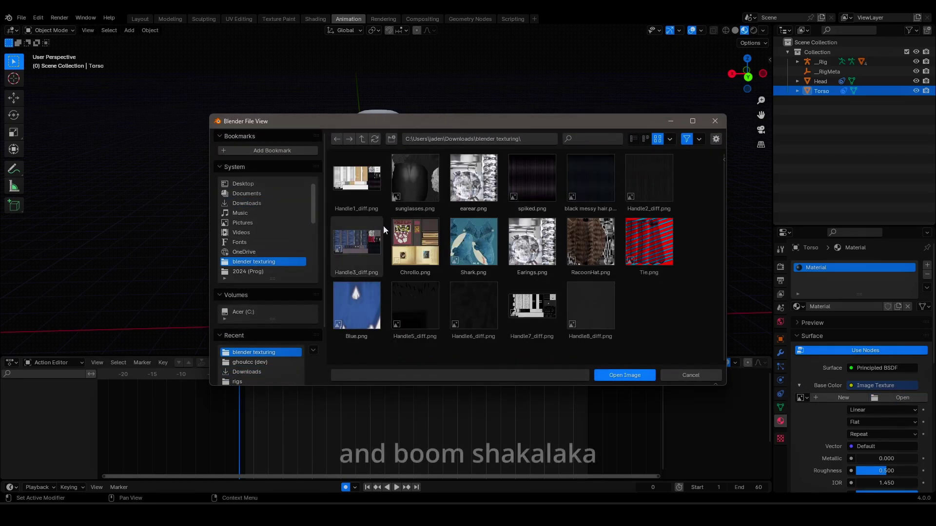
double_click(369, 201)
Step: Assign the textured Material to the left and right arms
click(426, 202)
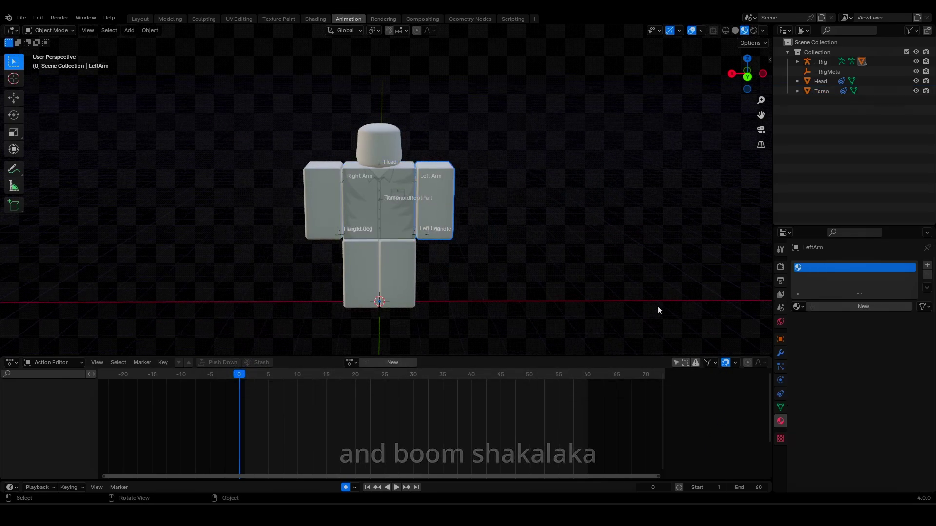
click(799, 308)
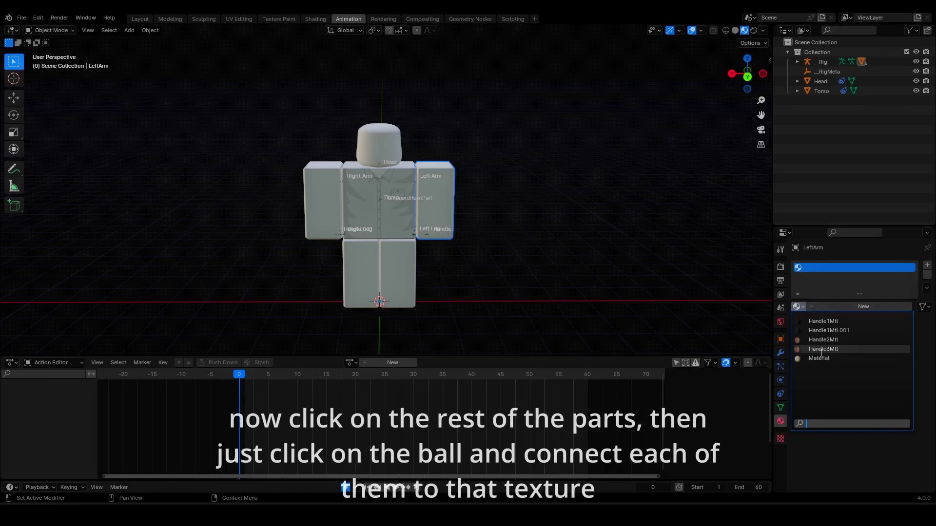
click(819, 358)
scroll(487, 232, up, 2)
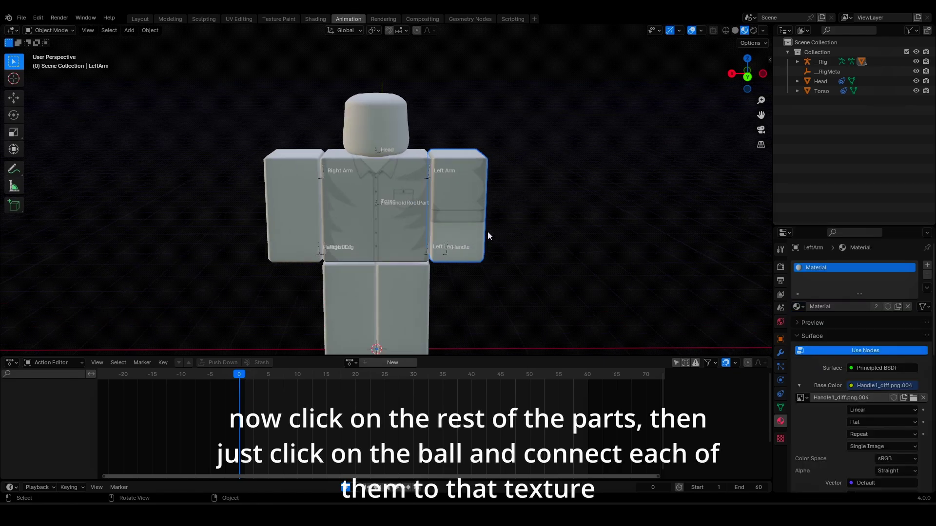
click(292, 210)
click(800, 307)
click(819, 359)
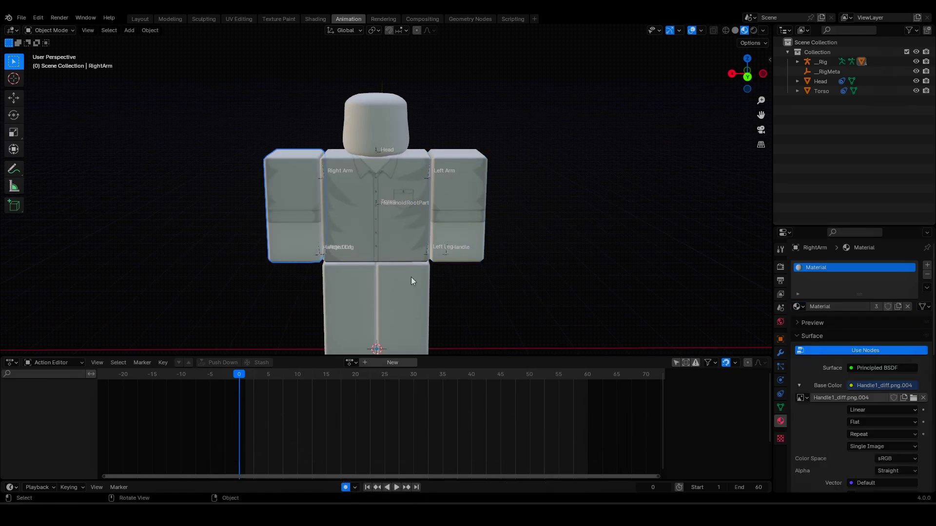
Step: Assign the textured Material to the right leg, left leg and head
click(350, 298)
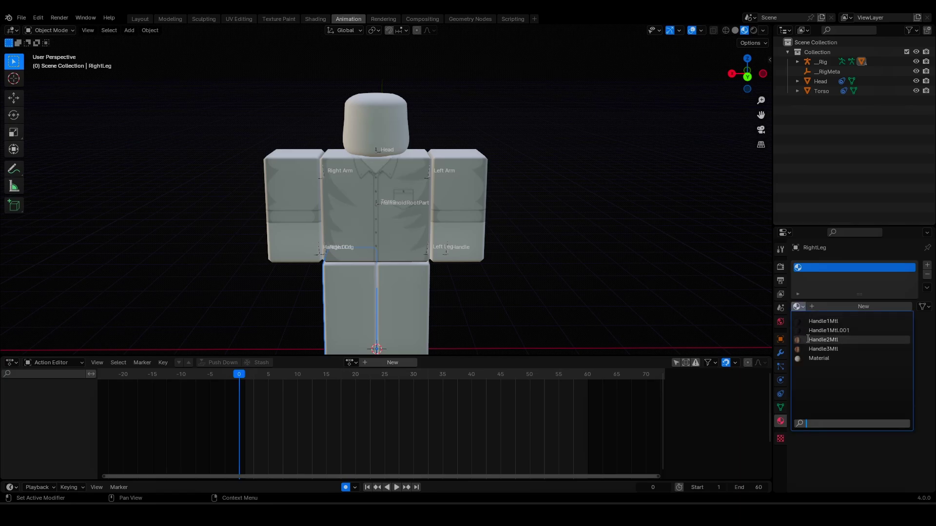
click(810, 360)
click(398, 318)
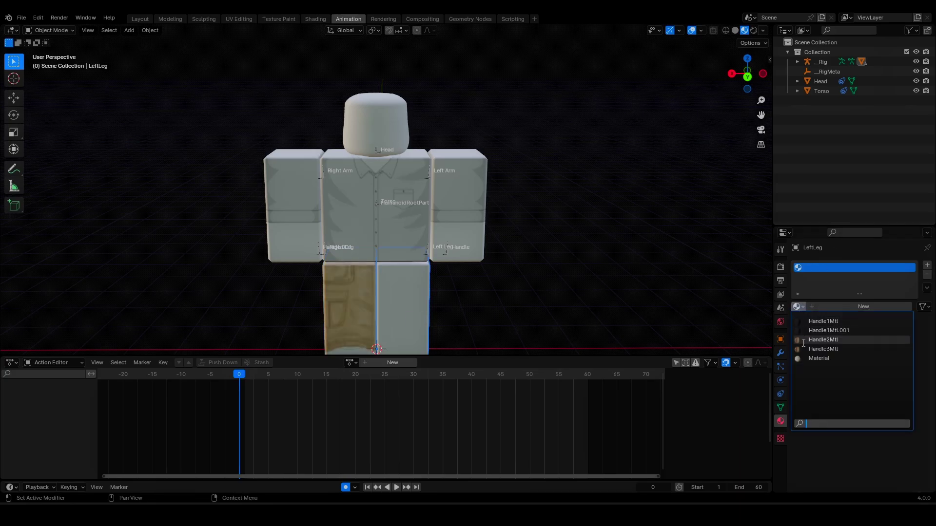
click(819, 358)
click(407, 147)
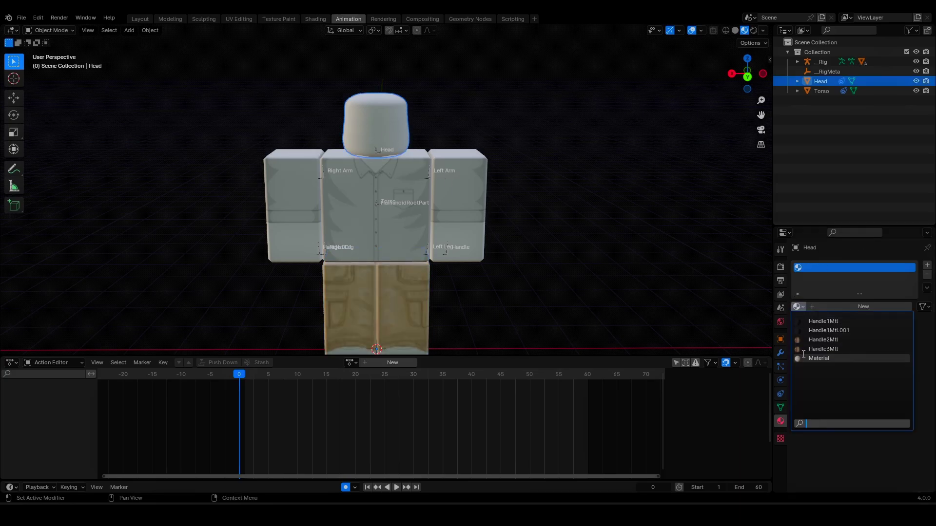
click(803, 357)
scroll(475, 229, down, 2)
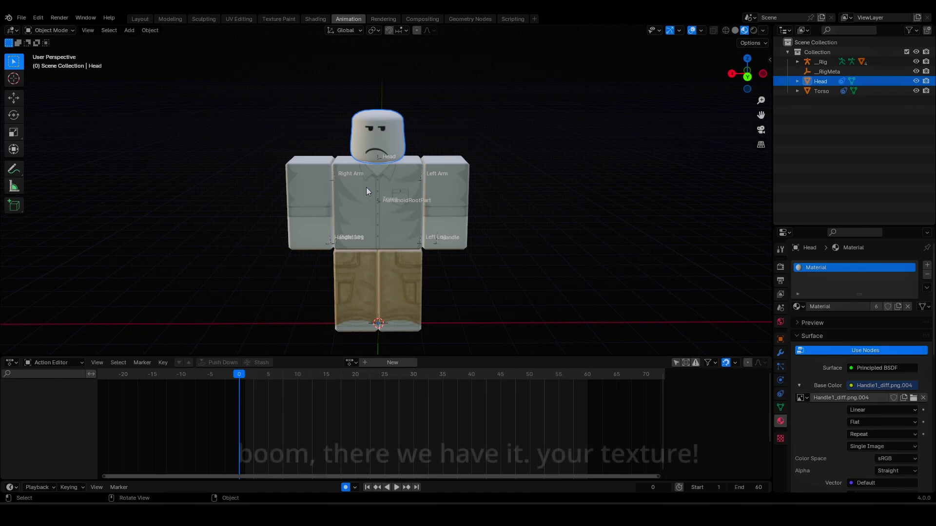
click(23, 18)
mouse_move(38, 156)
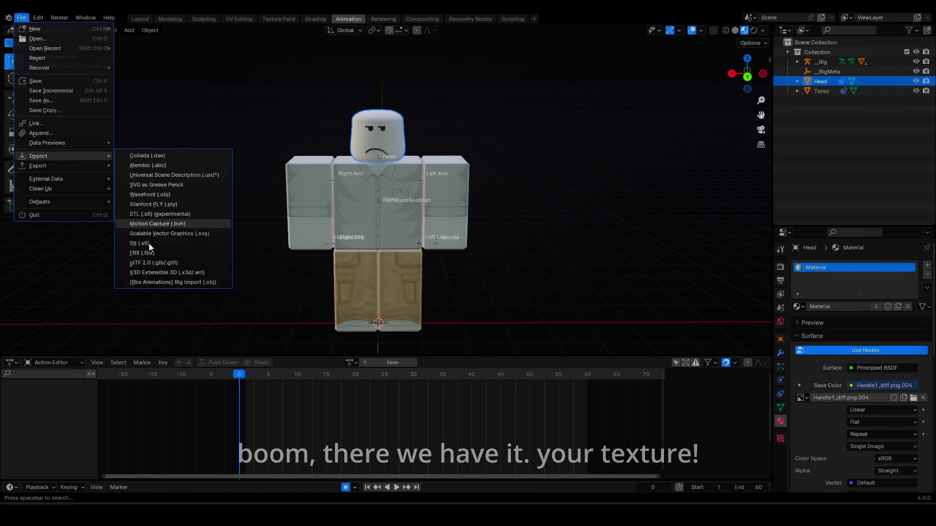
Step: Import the glasses accessory from glases.obj in the blender texturing folder
click(174, 286)
click(236, 271)
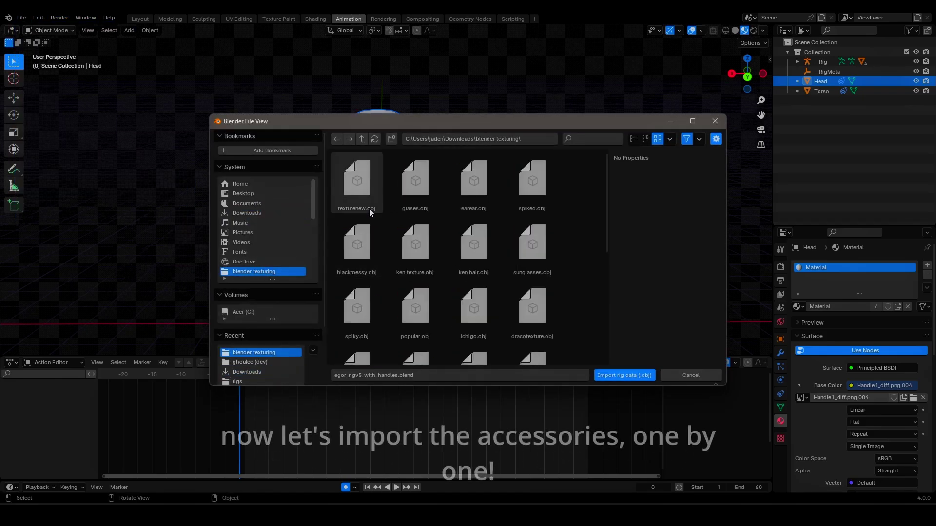
double_click(402, 198)
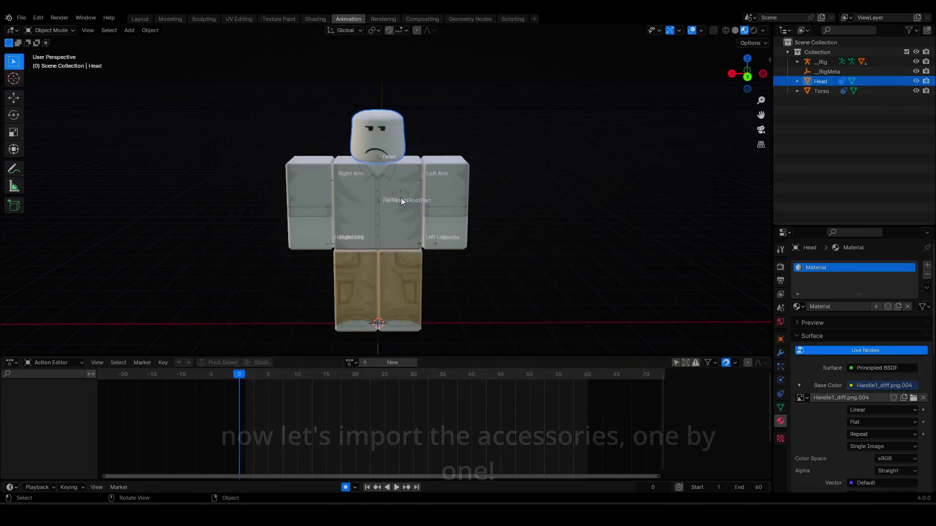
Step: Give the glasses a new material using sunglasses.png as its base colour image texture
click(379, 129)
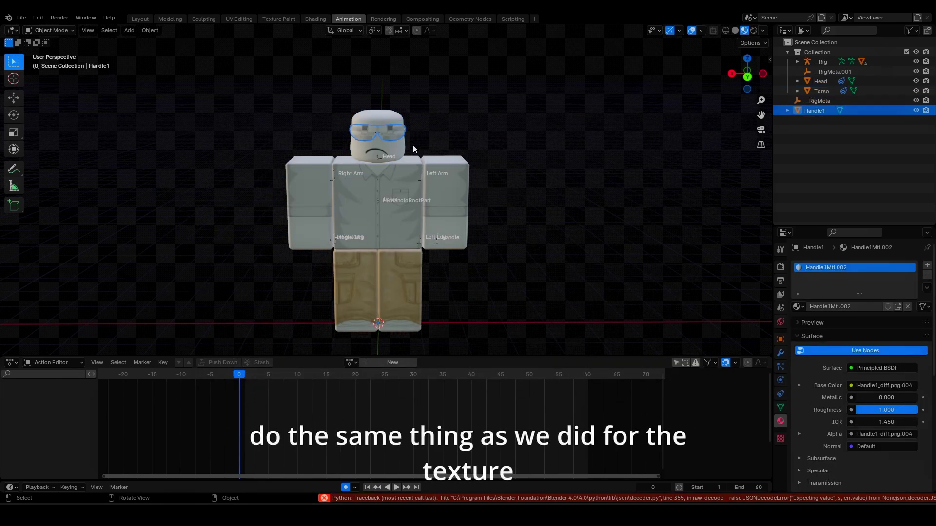
click(798, 306)
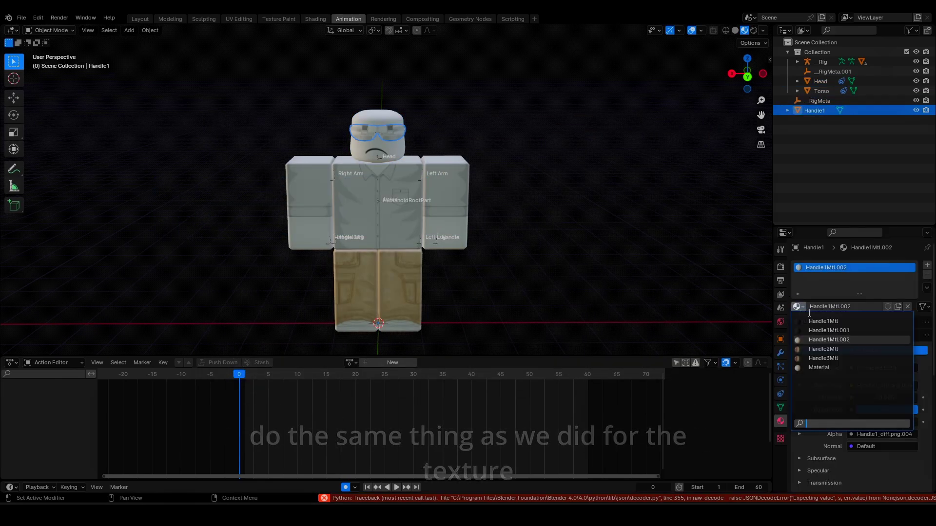
click(908, 309)
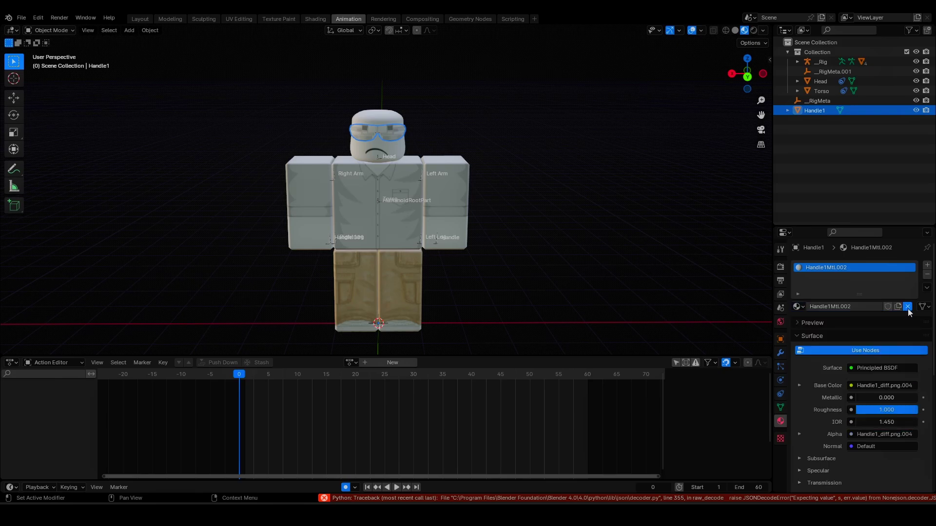
click(887, 305)
click(851, 385)
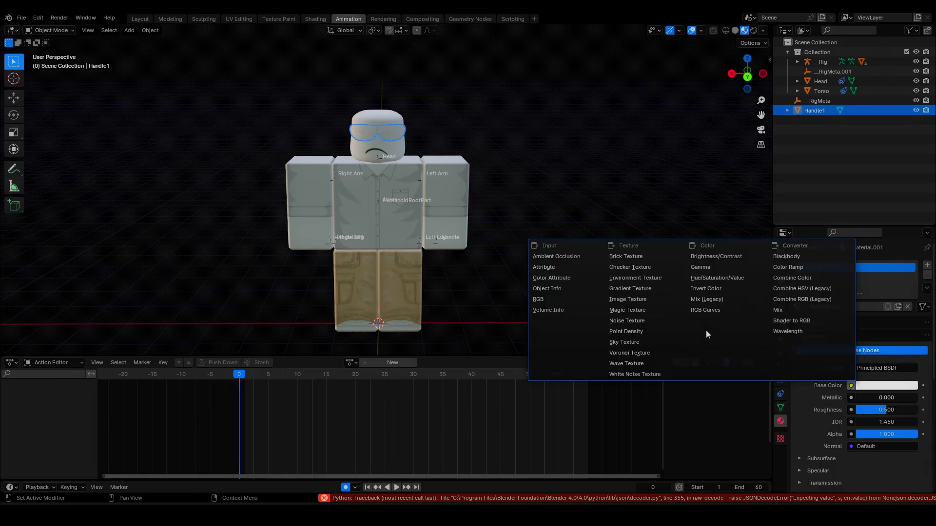
click(638, 299)
click(898, 398)
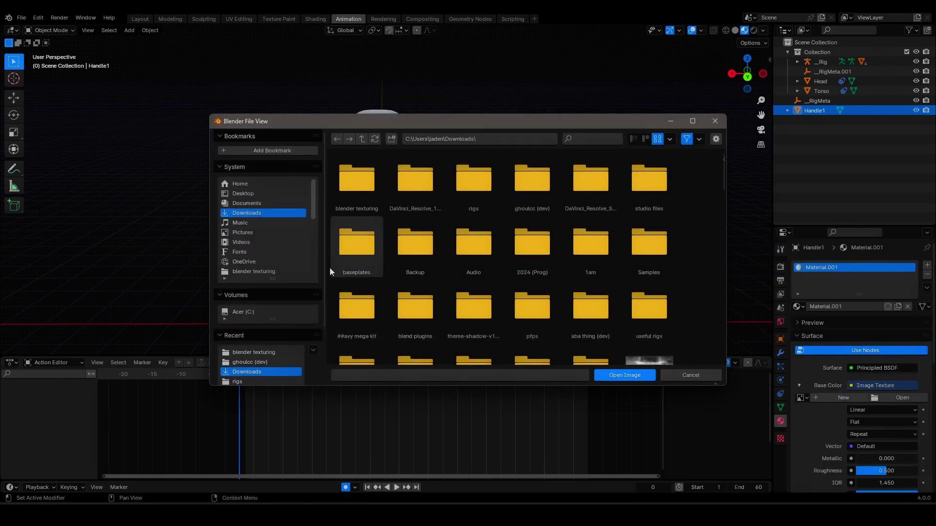
click(266, 272)
double_click(421, 190)
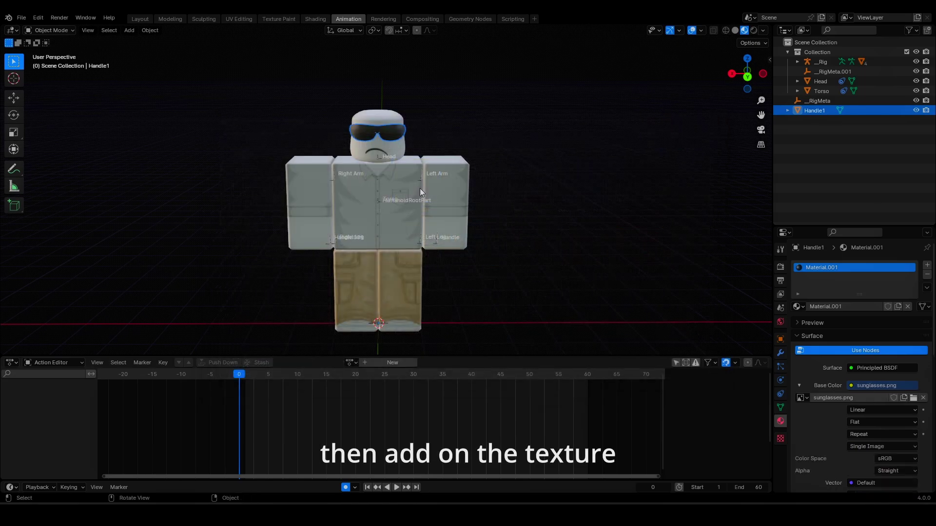
middle_drag(399, 177, 291, 130)
Step: Import the earring accessory OBJ through the rig OBJ importer
click(22, 17)
mouse_move(38, 165)
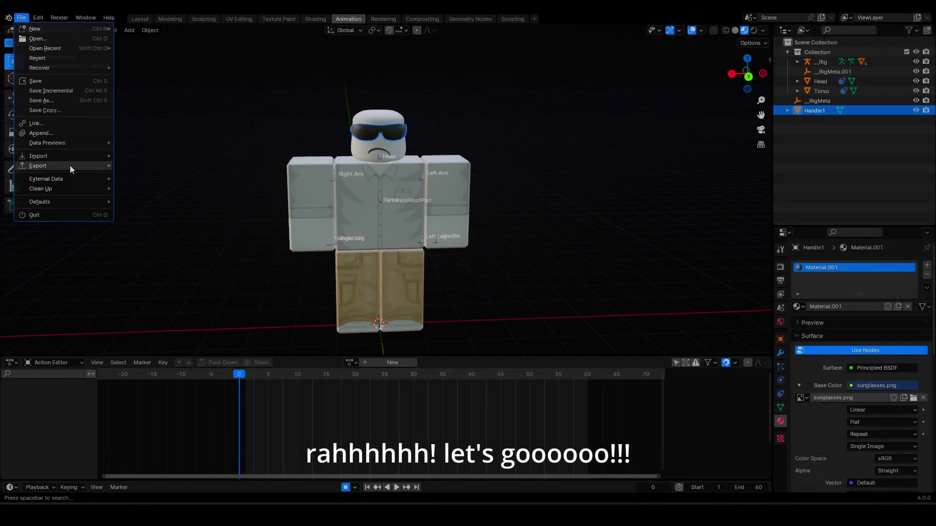
click(167, 283)
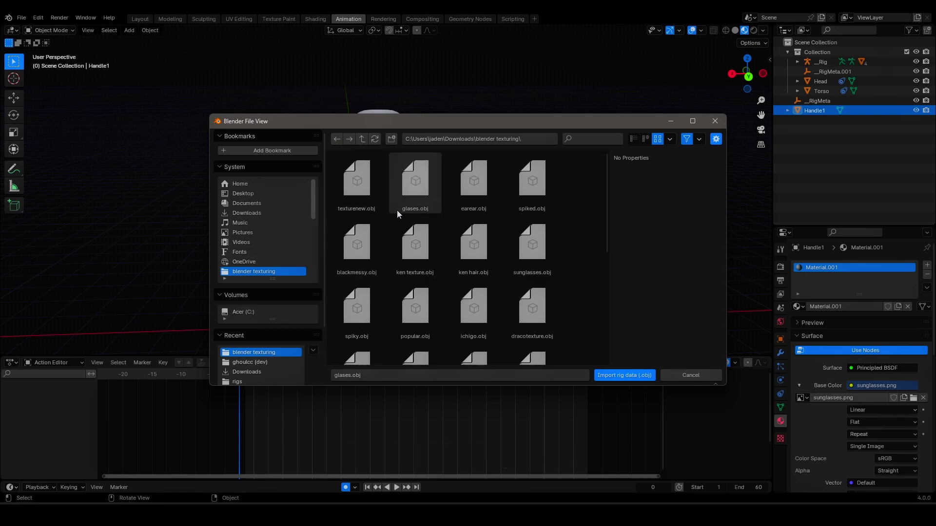
double_click(462, 204)
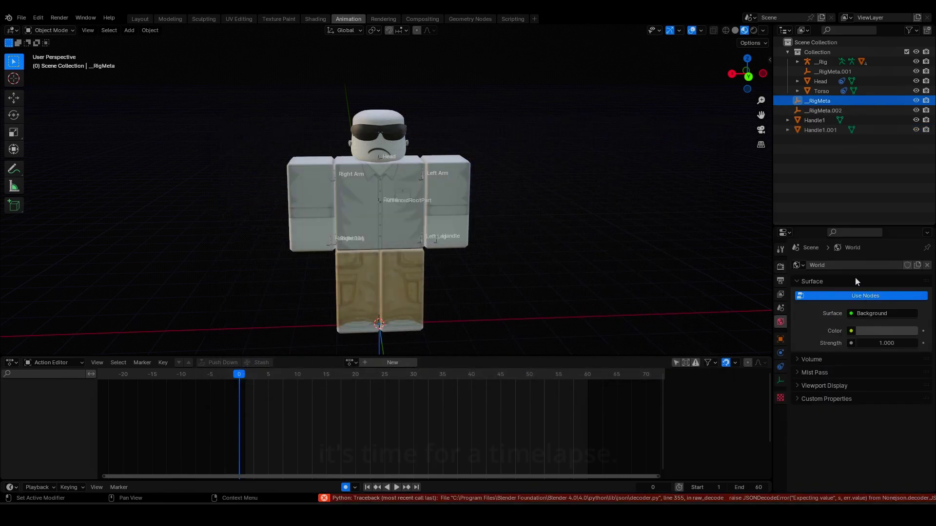
Step: Give Handle1.001 a new material using earear.png as its base colour image texture
click(349, 148)
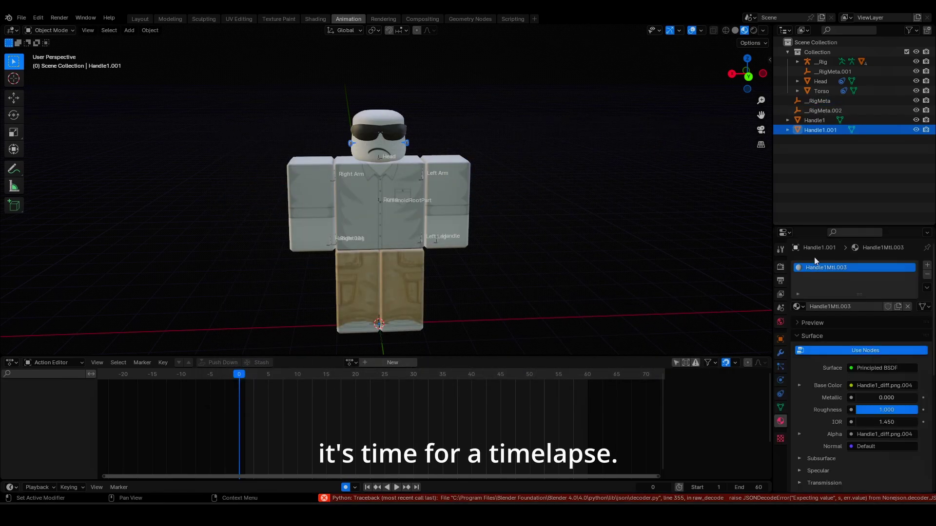
click(905, 307)
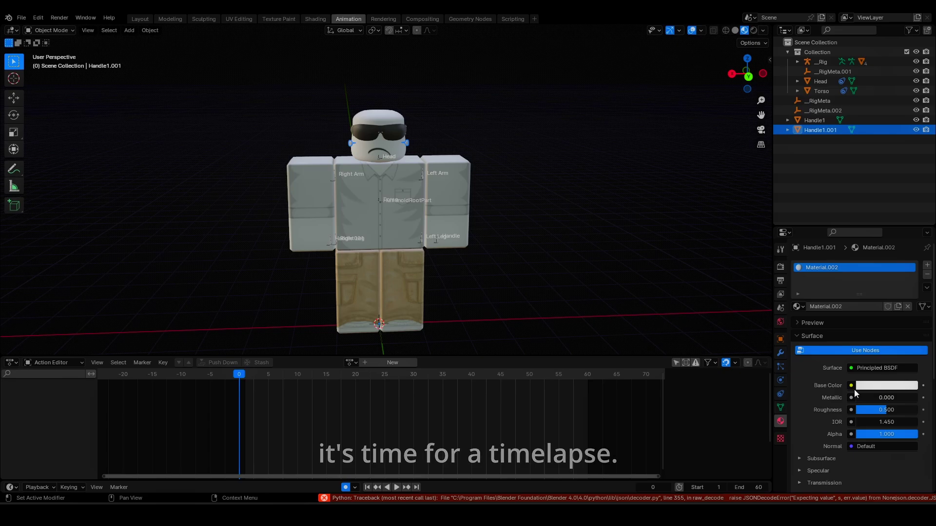
click(852, 386)
click(642, 299)
click(902, 397)
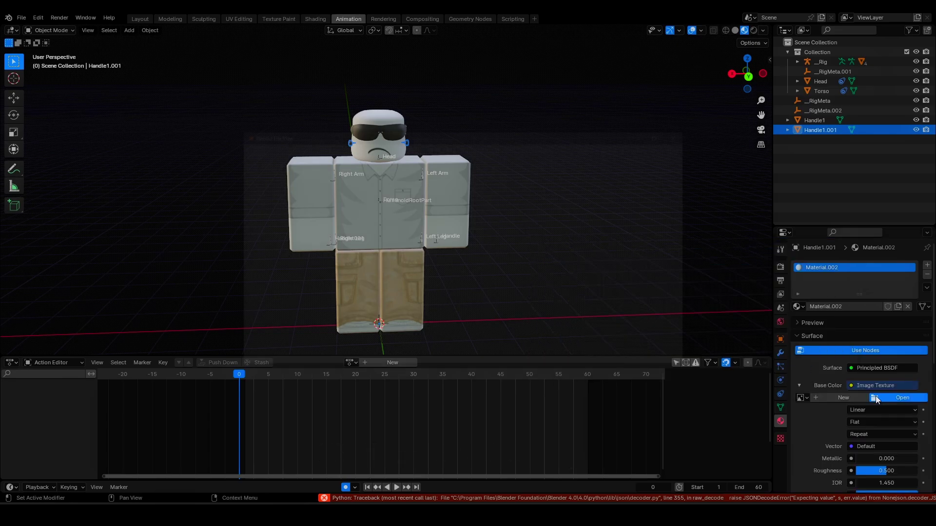
double_click(359, 184)
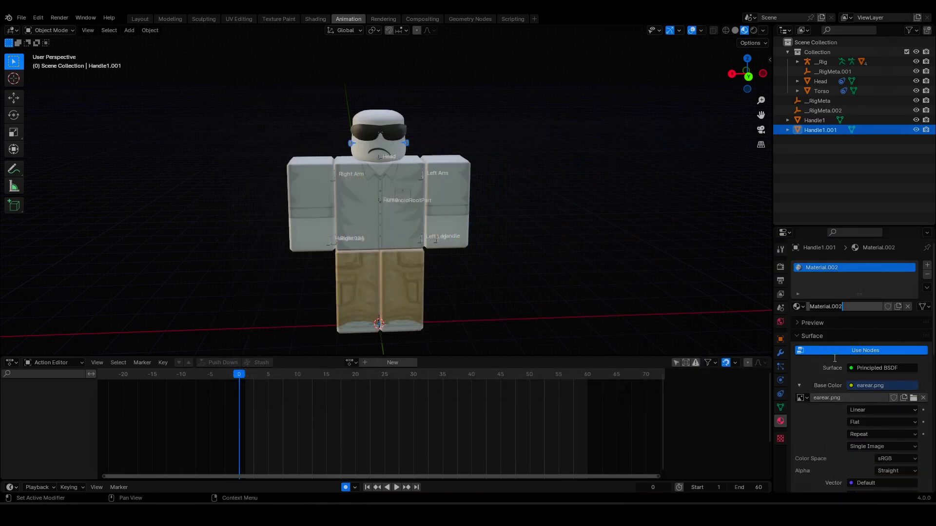
middle_drag(496, 181, 399, 100)
Step: Import spiked.obj as the spiky hair object with the rig OBJ importer
click(21, 18)
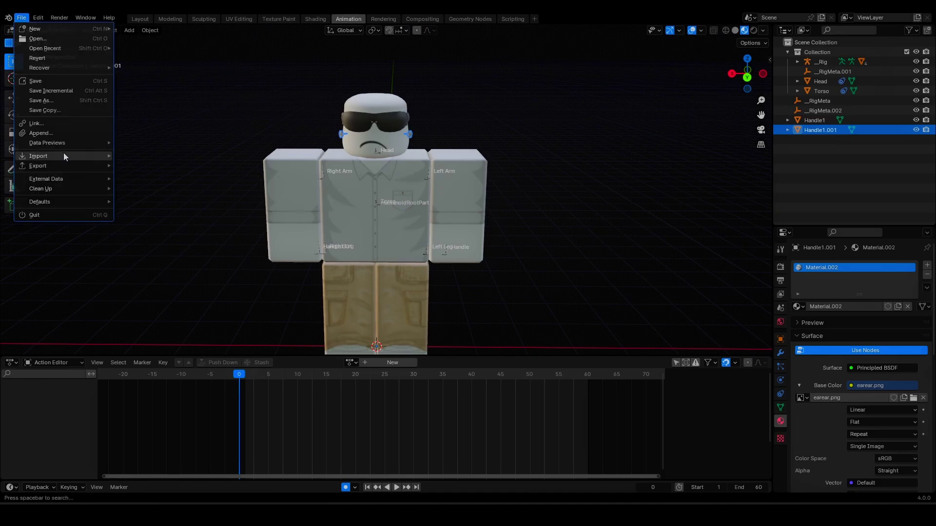
mouse_move(38, 156)
click(146, 253)
double_click(516, 201)
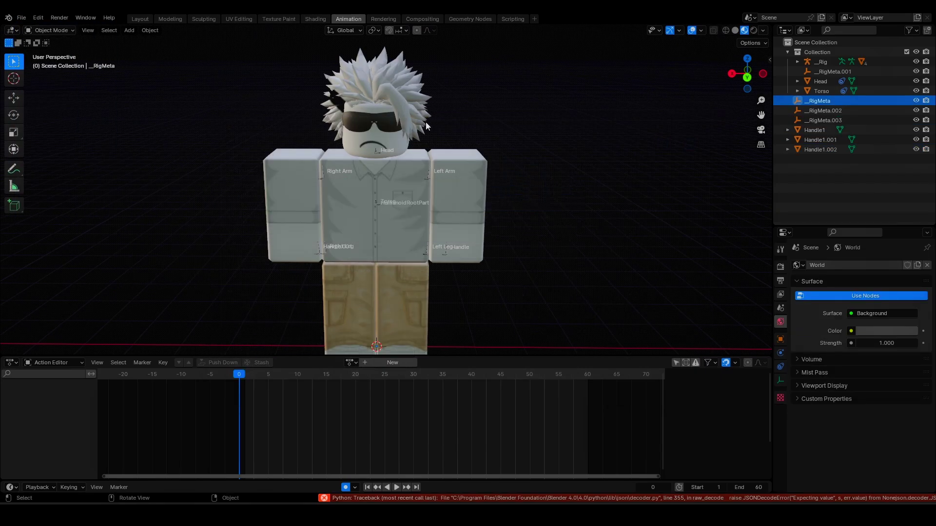
mouse_move(425, 122)
middle_down()
mouse_move(486, 142)
mouse_move(426, 138)
middle_up()
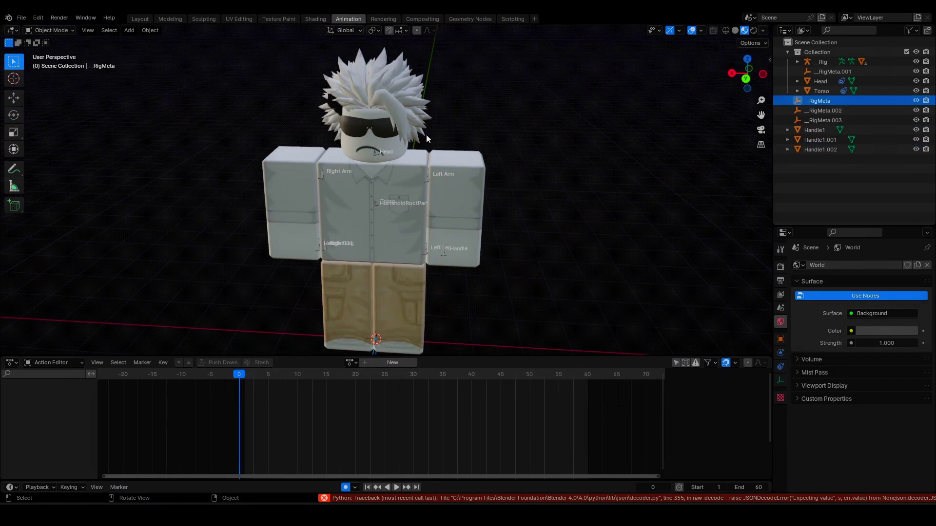
mouse_move(560, 127)
middle_down()
mouse_move(680, 116)
mouse_move(514, 155)
middle_up()
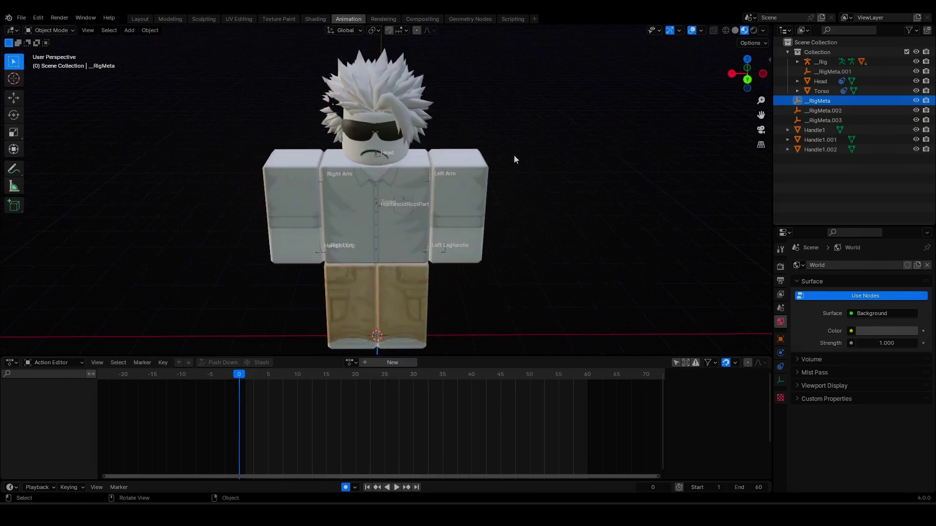
Step: Give Handle1.002 a new material with a spiked.png image texture, then switch to Solid shading
click(821, 149)
click(780, 421)
click(907, 307)
click(863, 306)
click(882, 385)
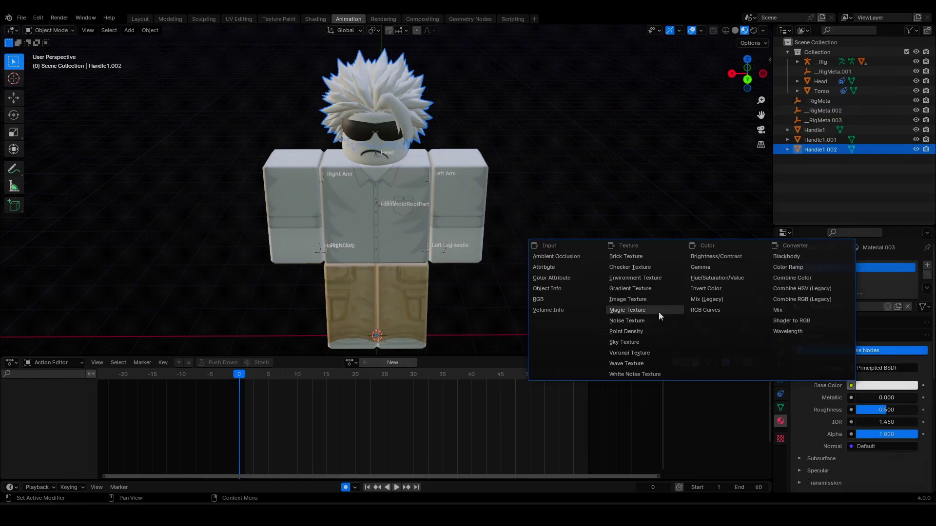
click(633, 311)
click(901, 398)
double_click(357, 243)
double_click(570, 190)
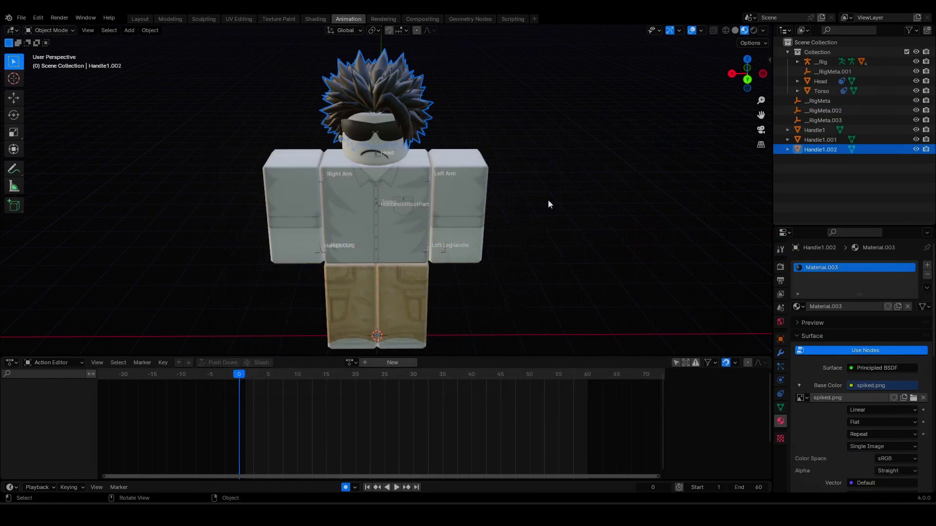
middle_drag(548, 200, 665, 52)
click(735, 31)
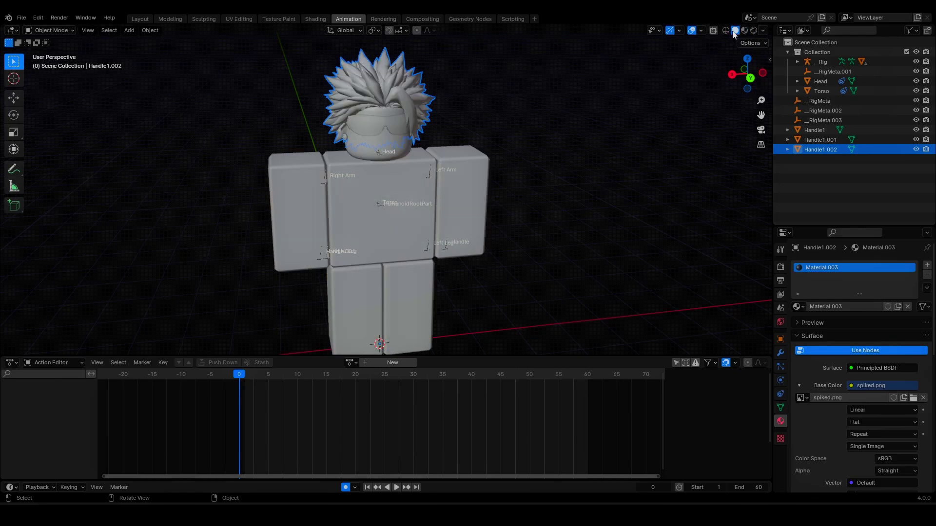
Step: Try flat lighting with texture colour, then studio lighting, ending in Material Preview shading
click(763, 30)
click(787, 78)
click(794, 142)
mouse_move(592, 151)
middle_down()
mouse_move(627, 149)
mouse_move(595, 109)
middle_up()
click(744, 30)
click(718, 132)
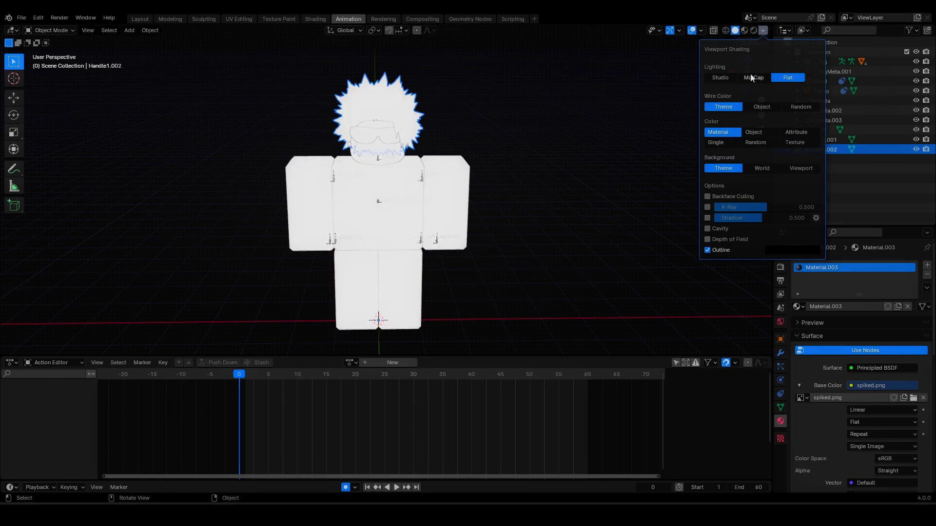
click(720, 77)
click(744, 30)
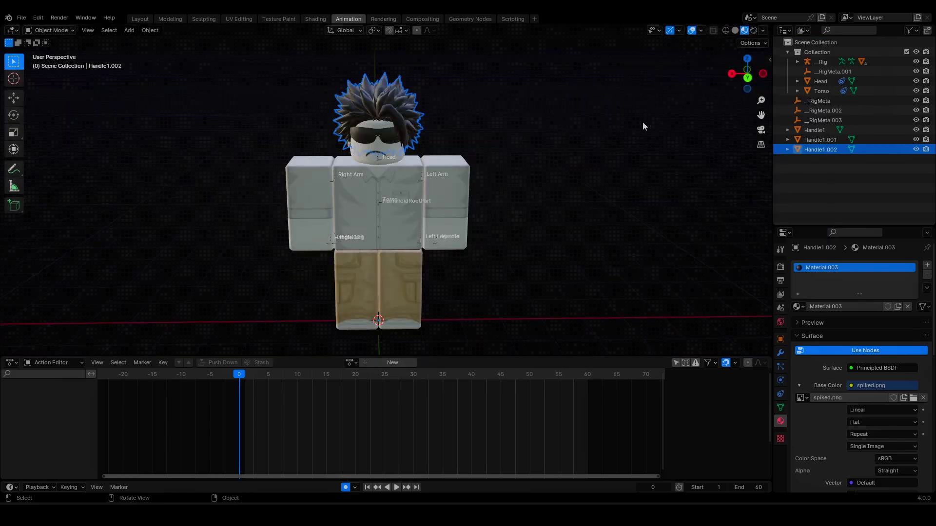
Step: Import blackmessy.obj as the messy hair object Handle1.003
click(22, 18)
click(224, 282)
double_click(370, 246)
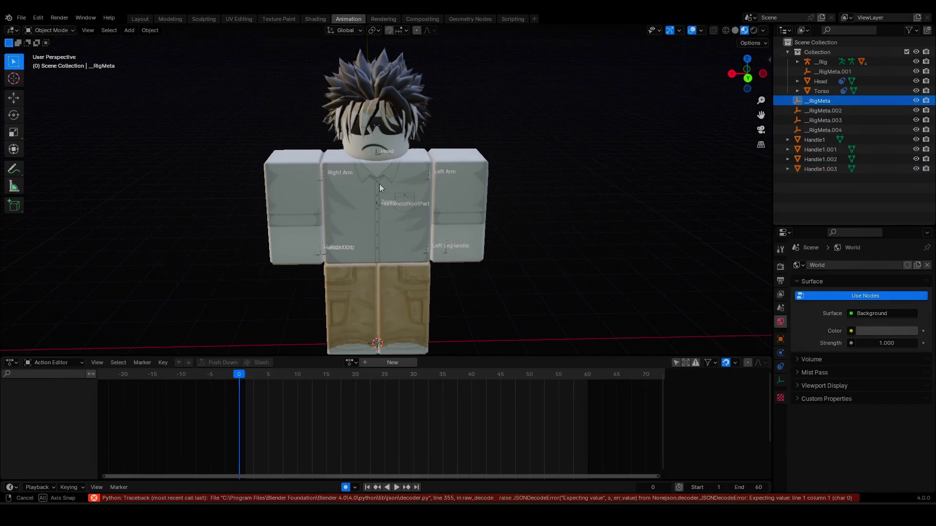
Step: Give Handle1.003 a new material with a black messy hair.png image texture
click(909, 307)
click(851, 386)
click(627, 300)
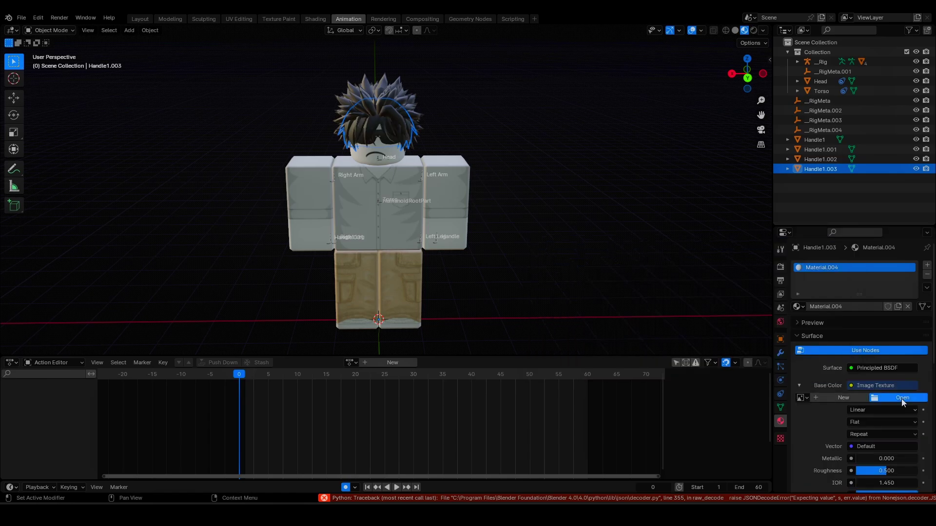
click(899, 398)
double_click(605, 195)
middle_drag(460, 121, 404, 108)
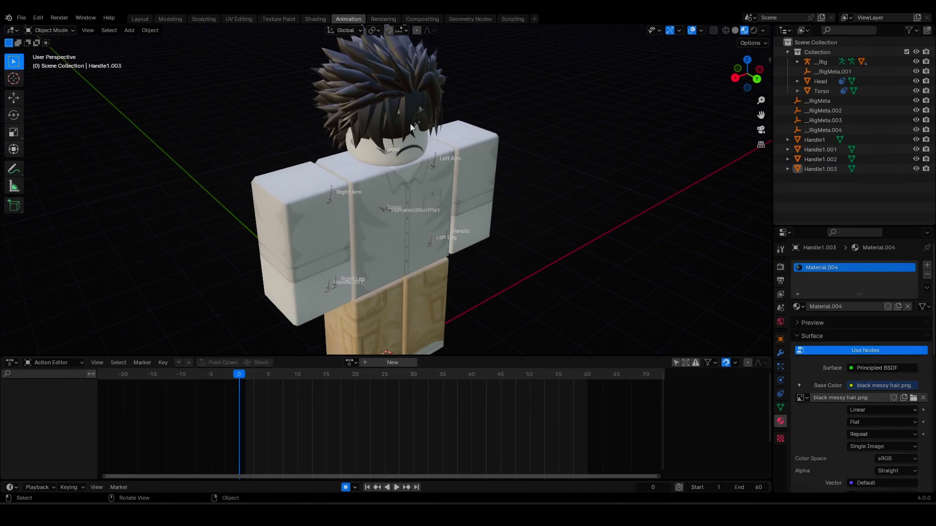
scroll(405, 108, down, 2)
Step: Delete all the extra RigMeta objects from the Outliner
click(824, 111)
shift+click(850, 130)
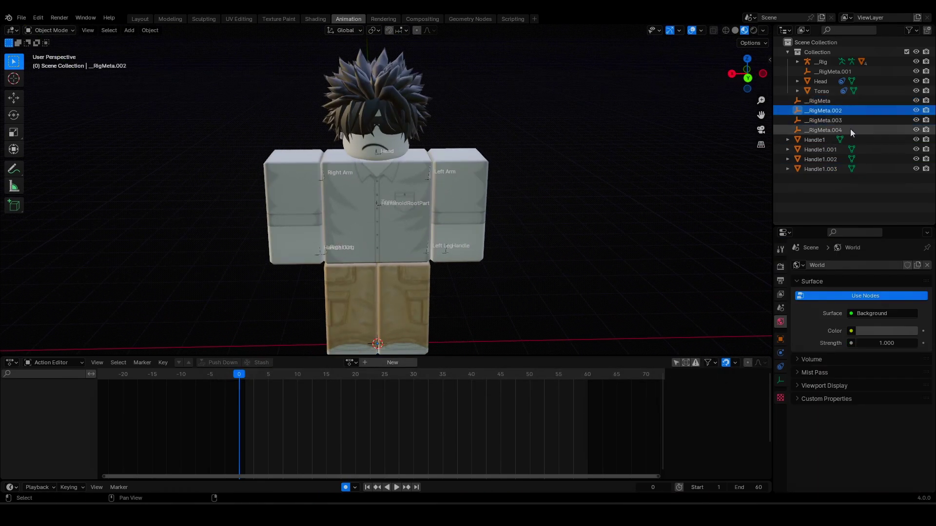
key(Delete)
click(880, 101)
key(Delete)
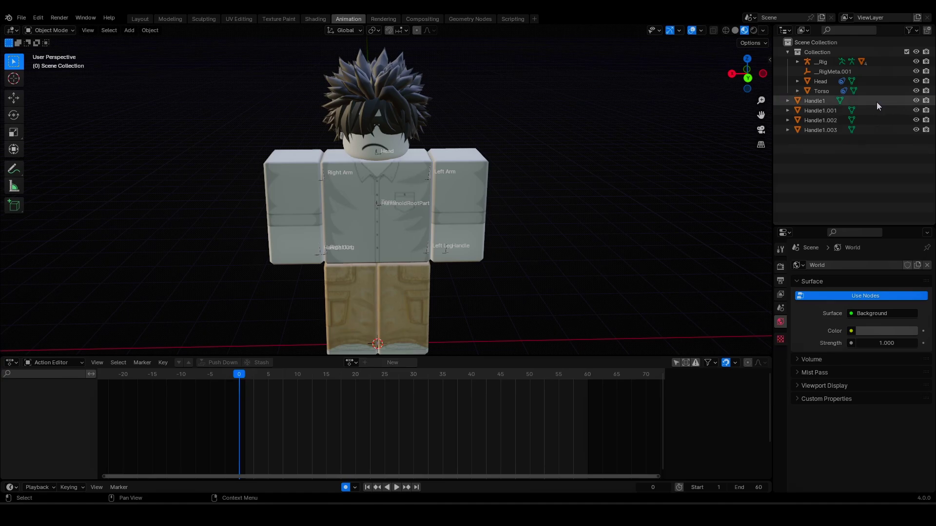
Step: Rename the Handle1 accessories to Sunglasses, Earrings, Spiky Hair and Messy Hair
double_click(823, 102)
text(ses)
key(Return)
click(823, 102)
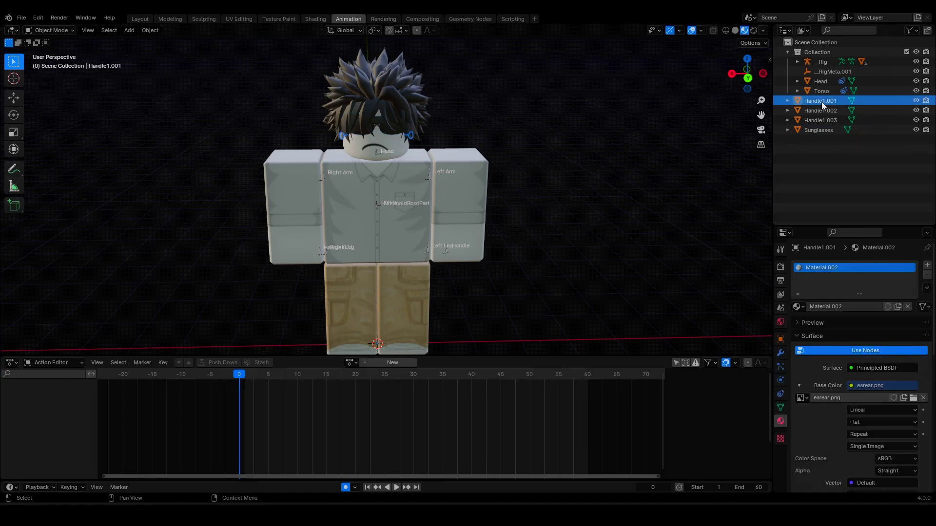
text(Earrings)
key(Return)
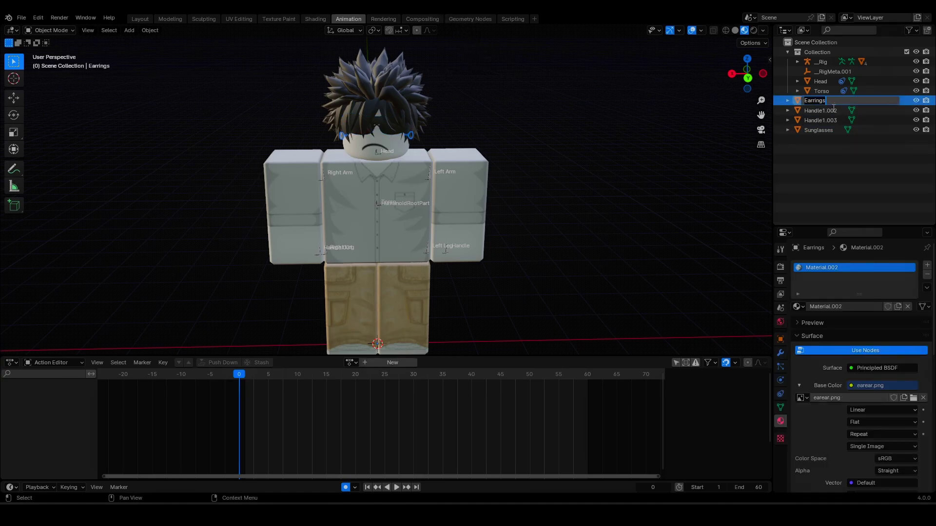
double_click(831, 111)
text(Spiky Hair)
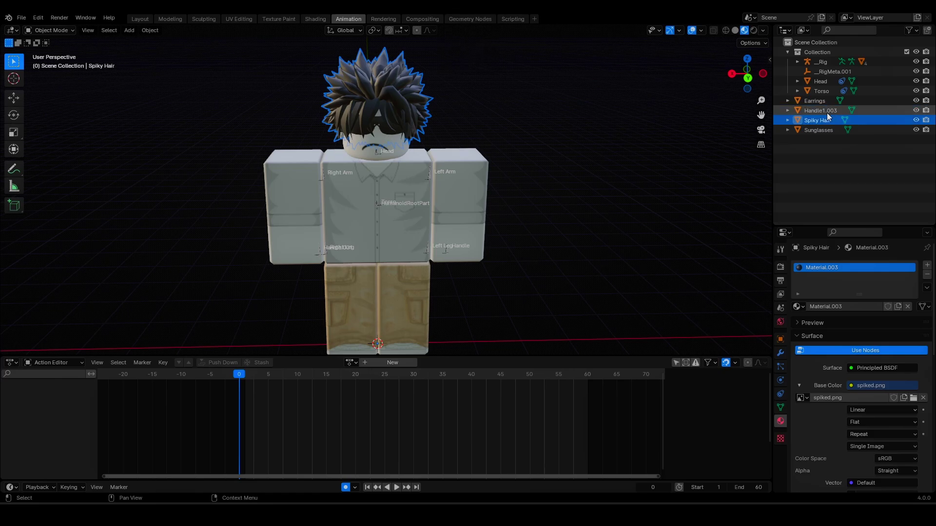
double_click(825, 111)
click(580, 130)
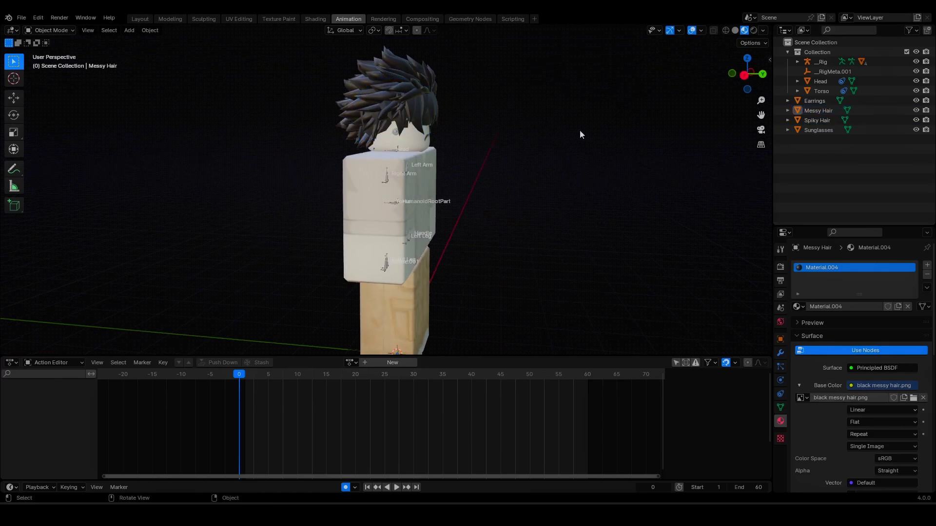
mouse_move(580, 130)
middle_down()
mouse_move(419, 138)
mouse_move(476, 139)
mouse_move(471, 146)
middle_up()
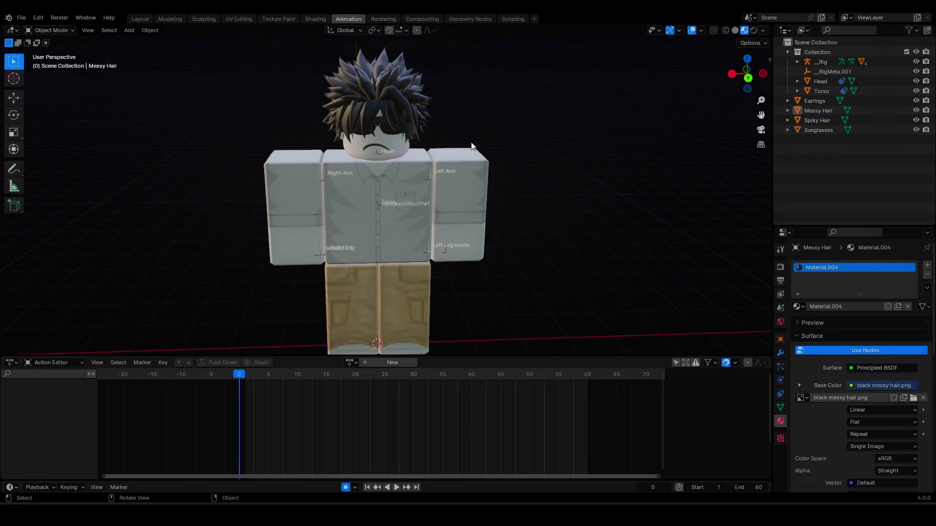
Step: Set the Relations parent of Earrings and Messy Hair to Head
click(780, 340)
scroll(829, 390, down, 1)
click(814, 395)
click(880, 409)
click(858, 307)
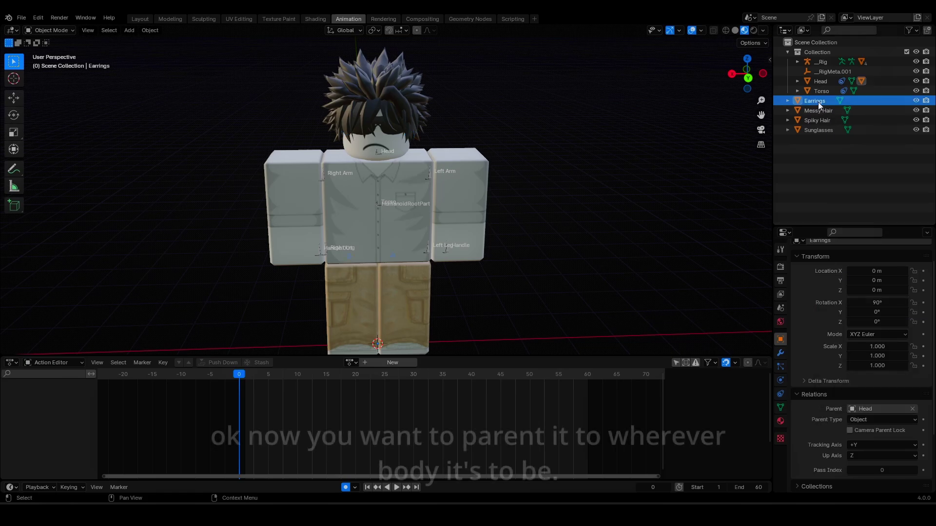
click(818, 110)
click(883, 409)
text(hea)
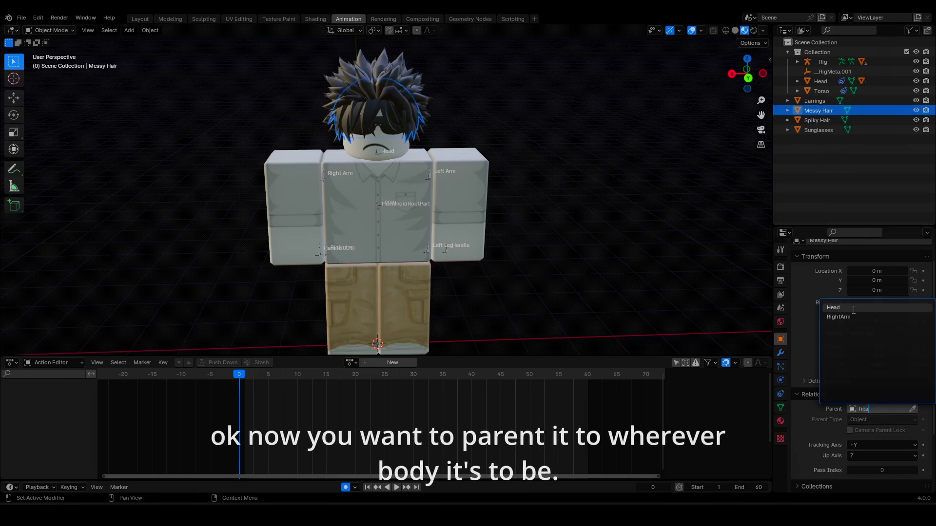
click(833, 307)
Step: Set the Relations parent of Spiky Hair and Sunglasses to Head
click(816, 121)
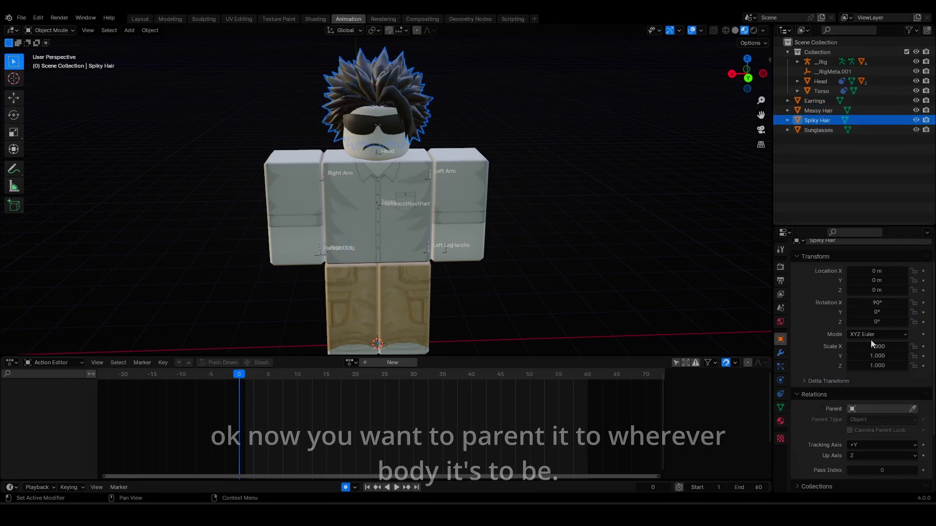
click(879, 409)
text(hea)
click(853, 308)
click(818, 130)
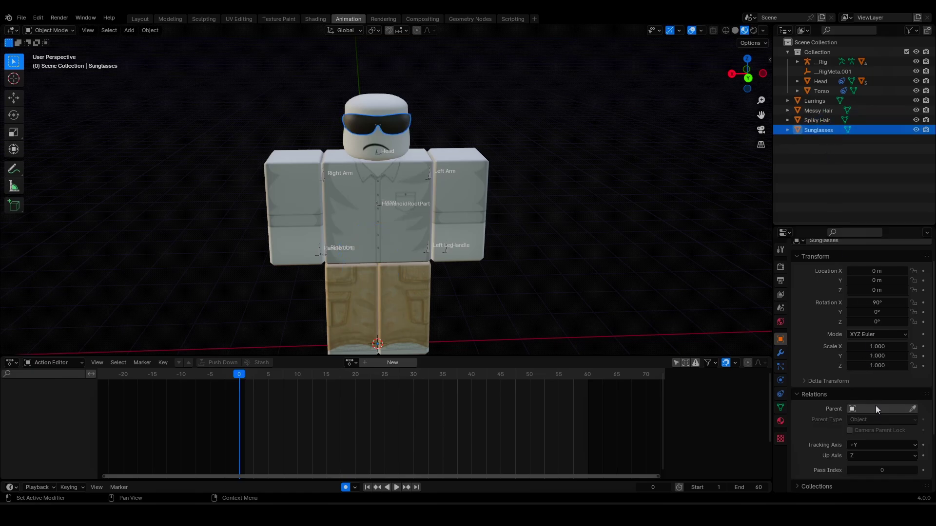
click(877, 409)
click(851, 308)
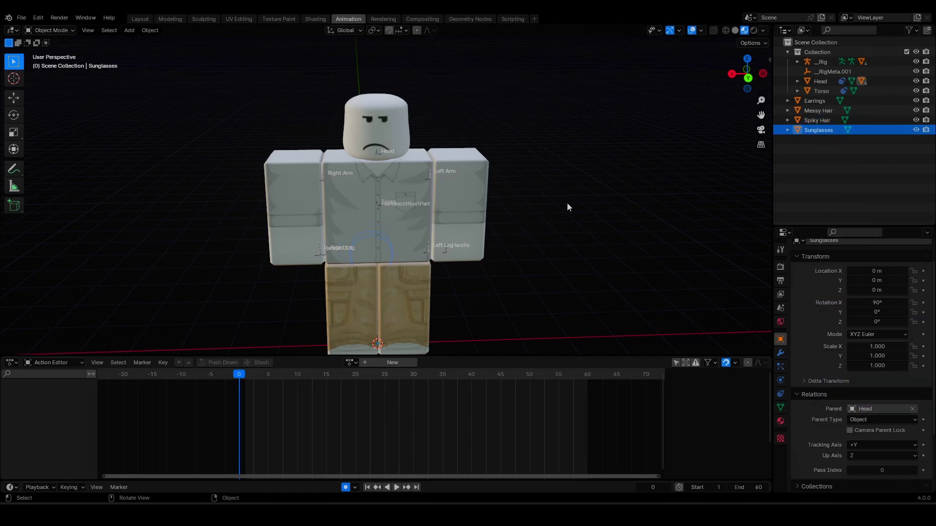
mouse_move(566, 203)
middle_down()
mouse_move(644, 203)
mouse_move(353, 237)
middle_up()
Step: Rotate the accessories on X (rx2170) back onto the head and drag them into the rig hierarchy
middle_drag(252, 279, 230, 261)
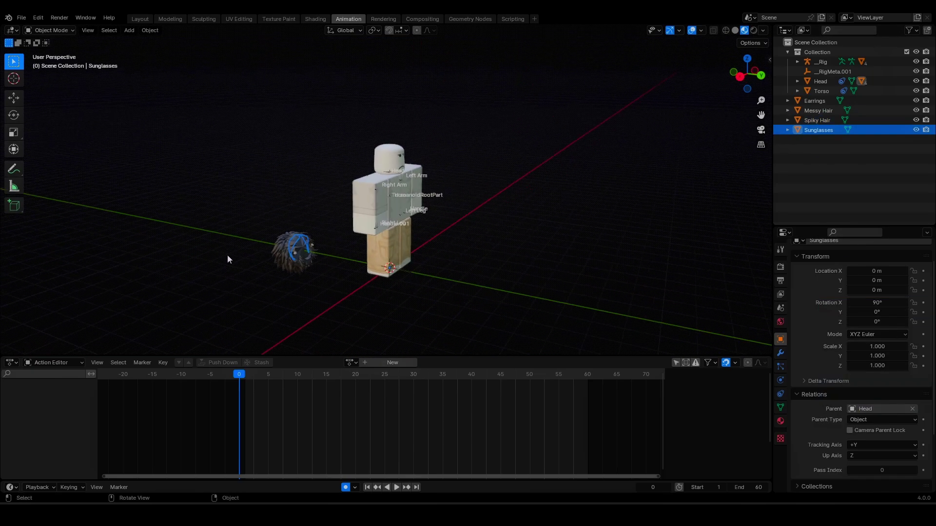
key(a)
drag(320, 276, 317, 275)
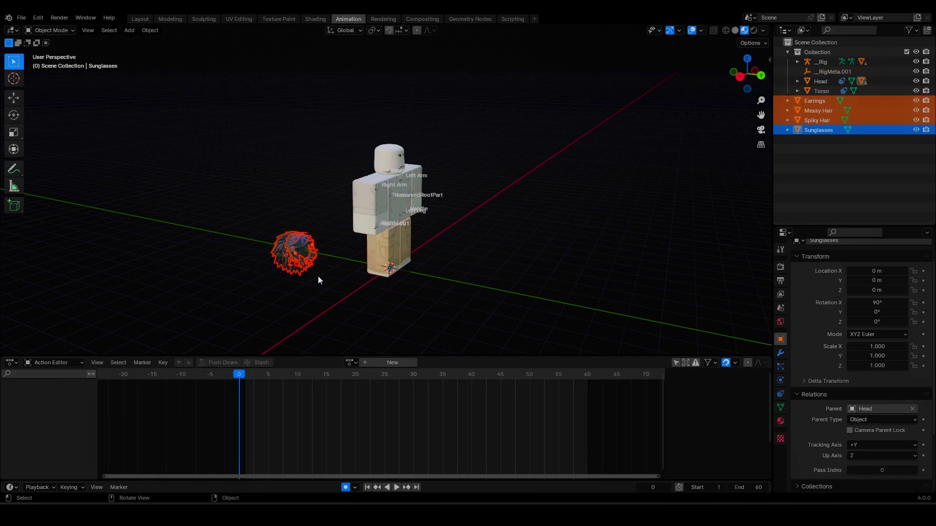
text(rx21)
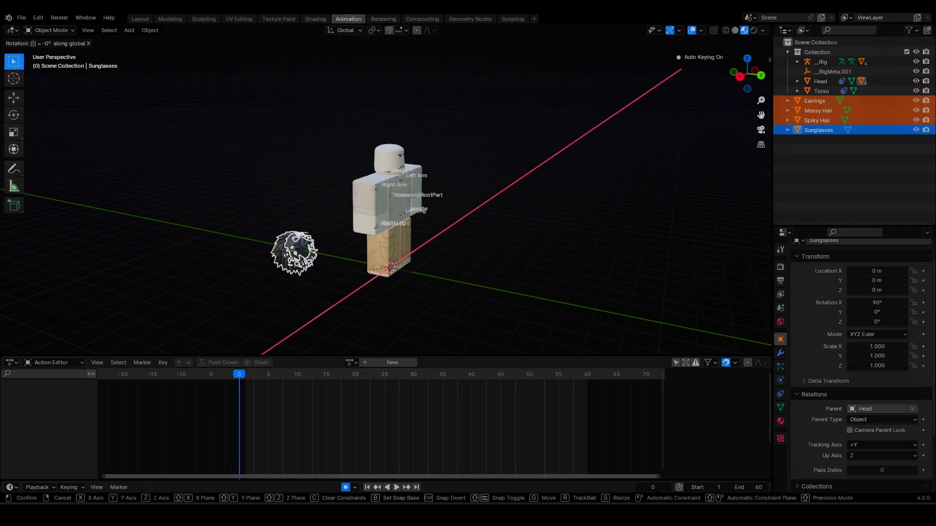
text(70)
key(Return)
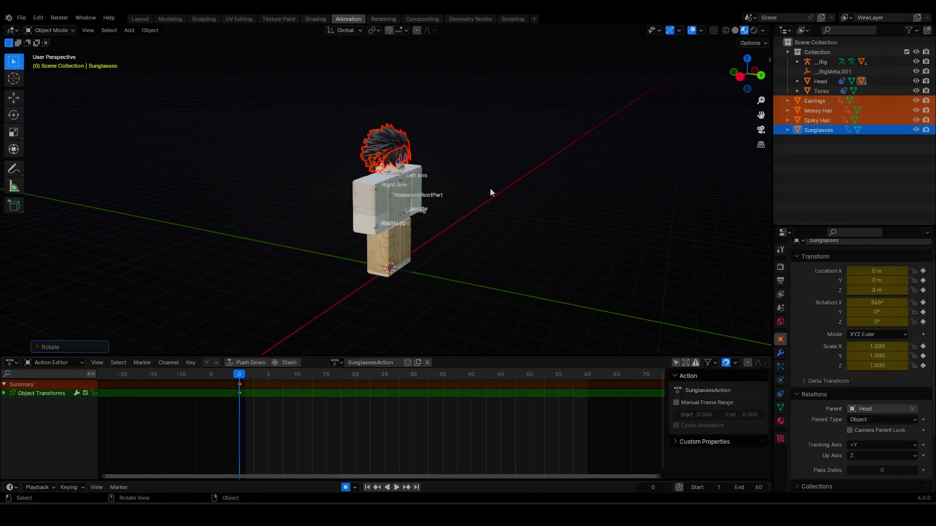
scroll(490, 188, up, 5)
click(554, 177)
mouse_move(454, 180)
middle_down()
mouse_move(554, 177)
mouse_move(495, 179)
mouse_move(522, 183)
mouse_move(563, 163)
middle_up()
shift+click(818, 129)
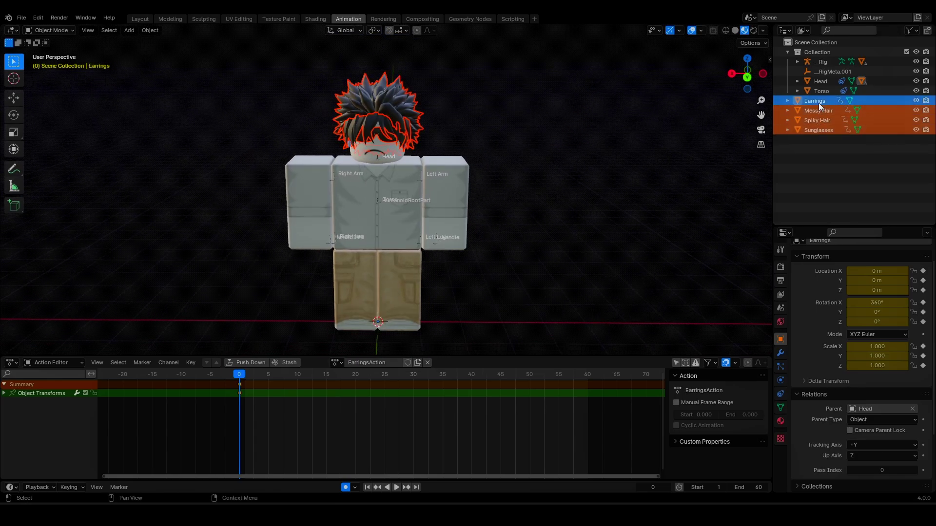
drag(811, 61, 809, 54)
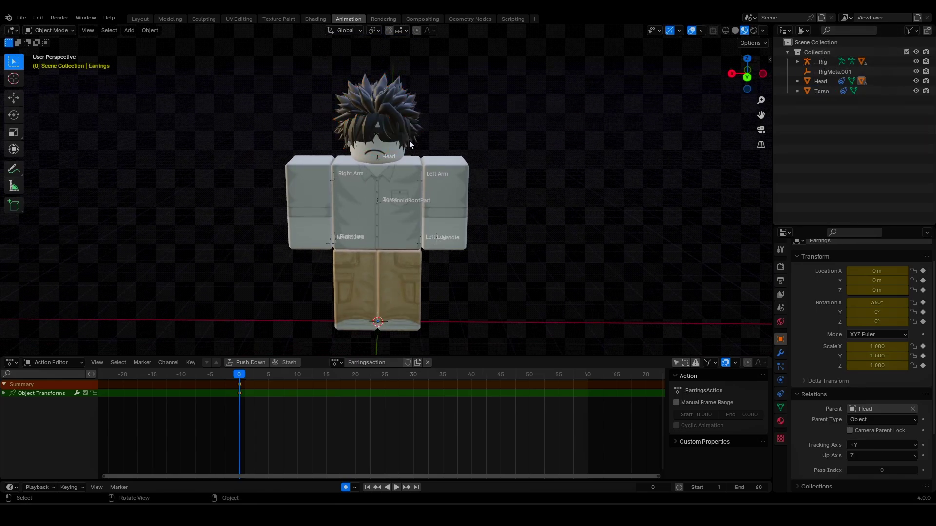
Step: Test-rotate the Head and Left Arm bones in Pose Mode, then undo the pose
click(379, 159)
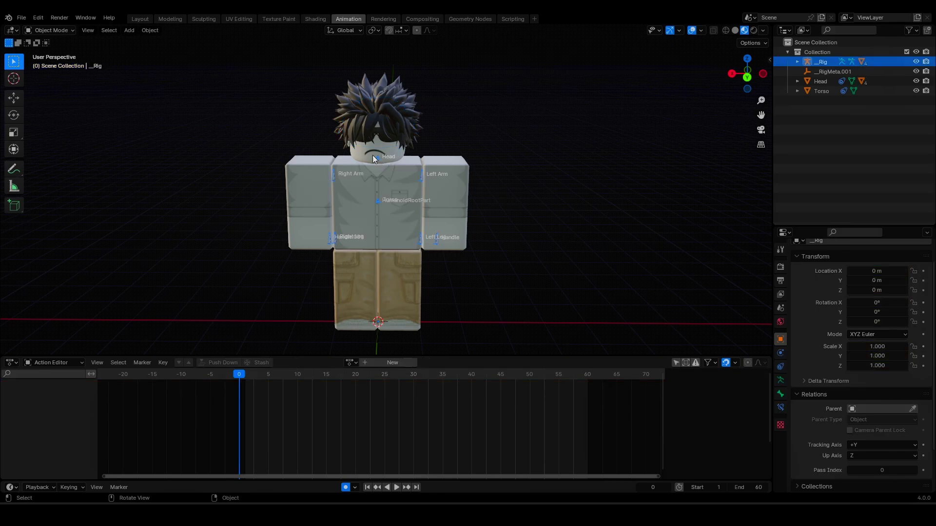
click(64, 64)
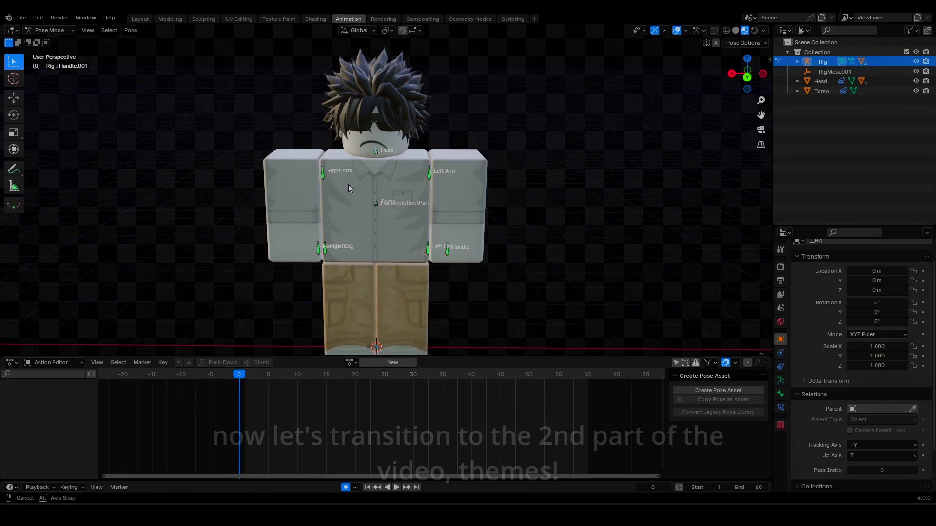
click(375, 149)
key(r)
click(442, 139)
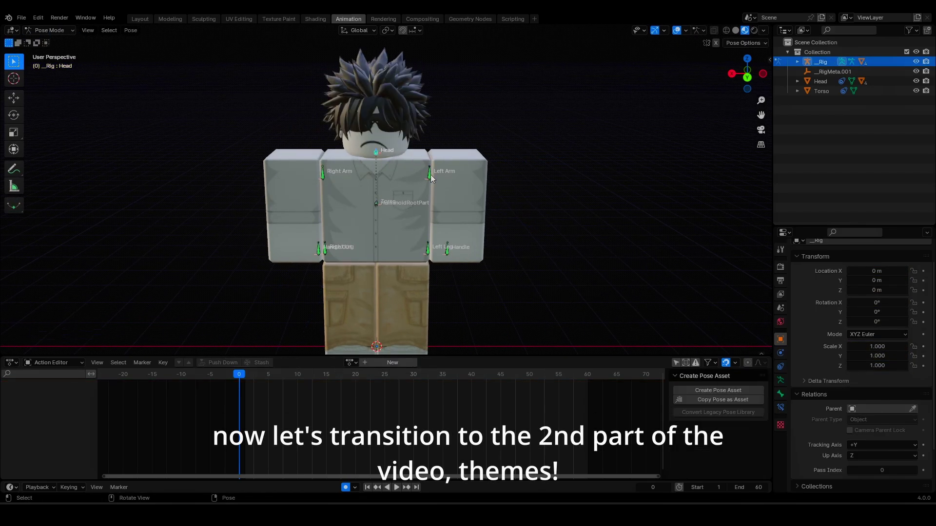
click(428, 174)
key(r)
click(426, 143)
key(ctrl+z)
mouse_move(426, 143)
middle_down()
mouse_move(467, 165)
mouse_move(376, 162)
middle_up()
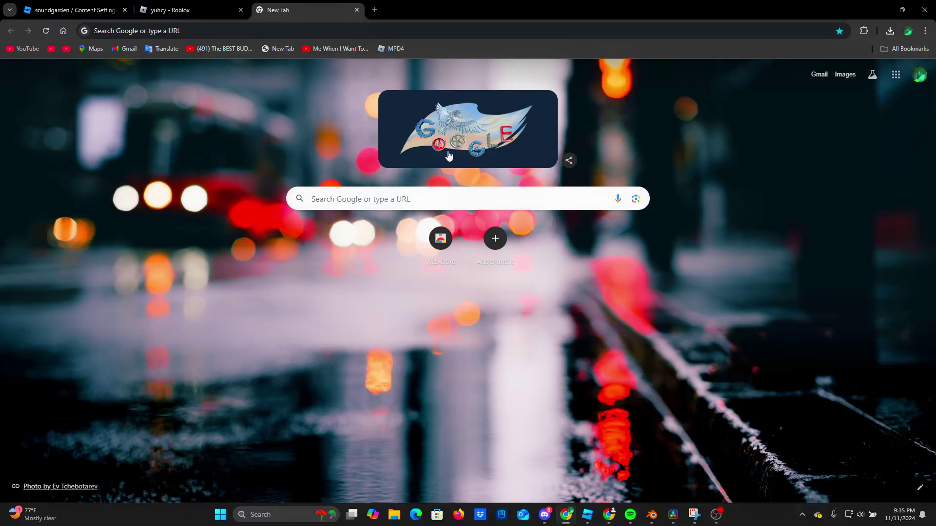
Step: Run a Google search for blender themes from the address bar
click(195, 30)
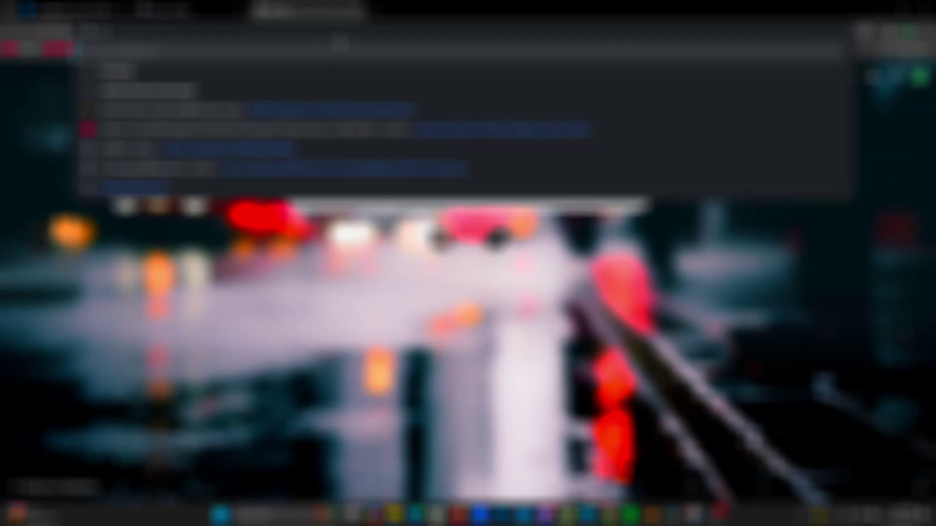
text(blender)
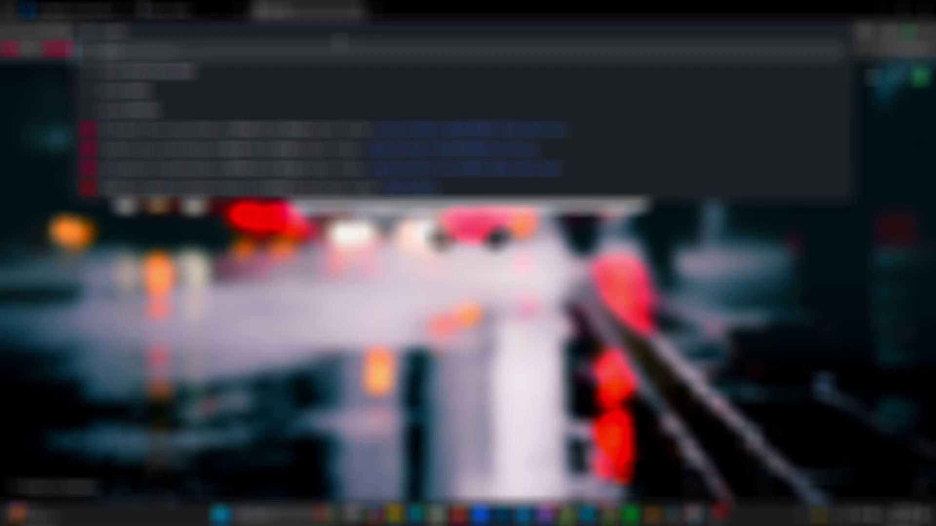
key(Return)
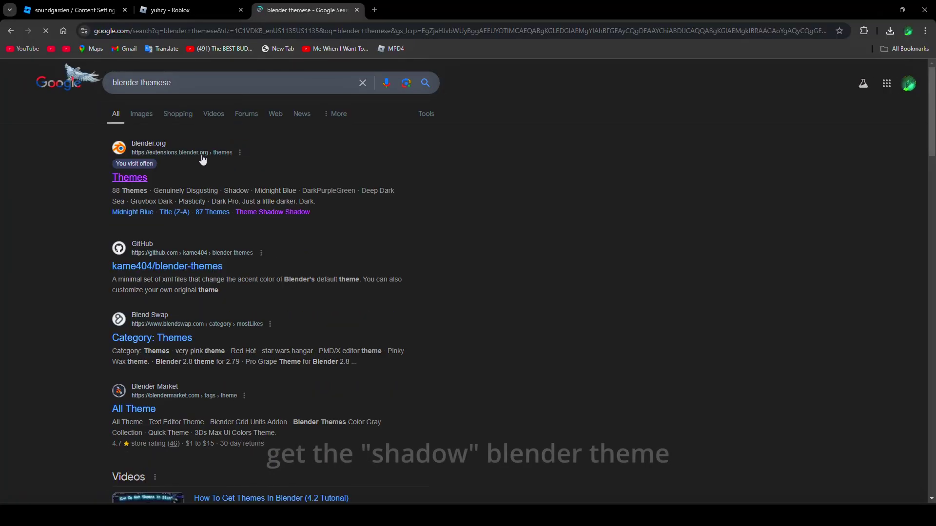
Step: Download the Shadow theme zip (theme-shadow-v1.1.7) from the Blender Extensions Themes page
click(146, 177)
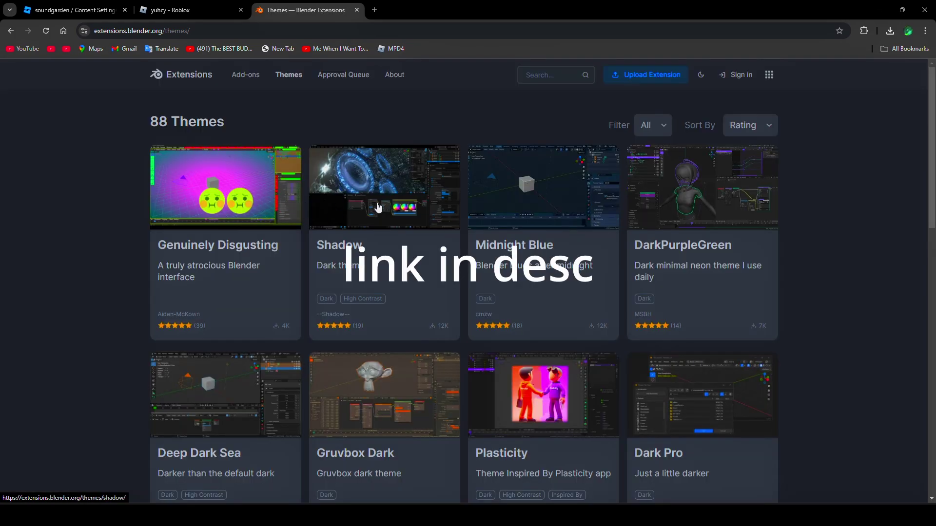
click(389, 197)
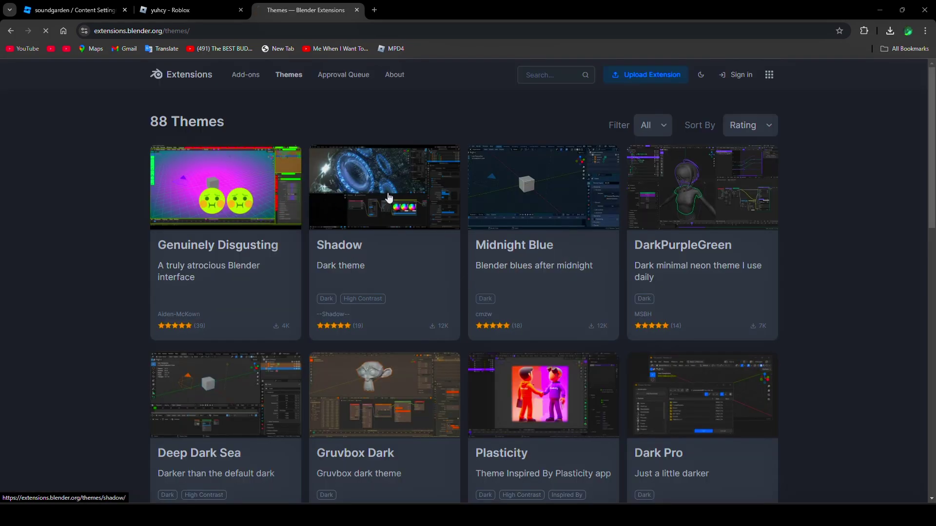
scroll(407, 270, down, 3)
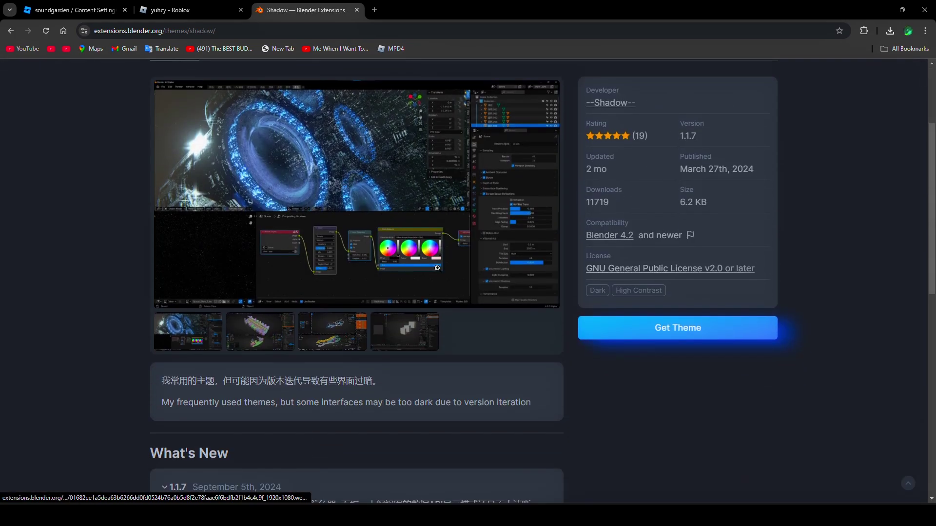
scroll(620, 422, up, 2)
click(642, 433)
scroll(644, 397, down, 2)
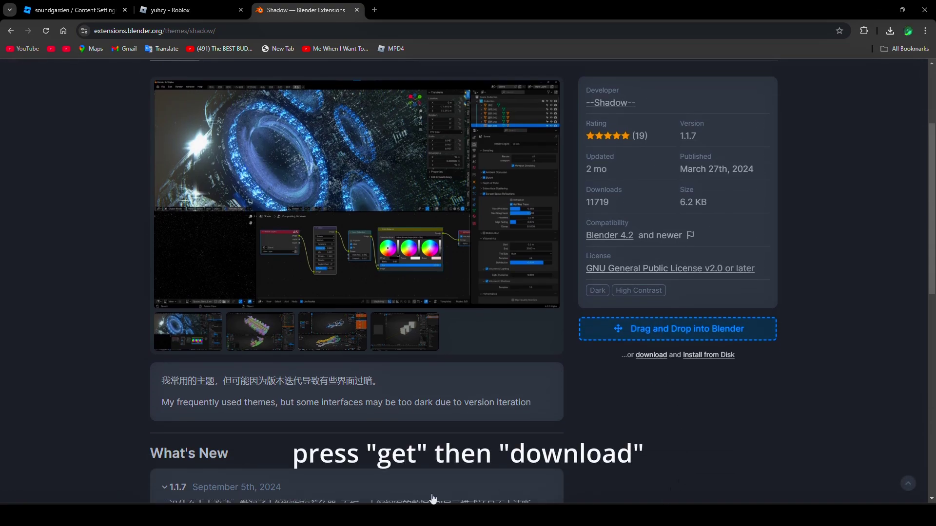
click(646, 360)
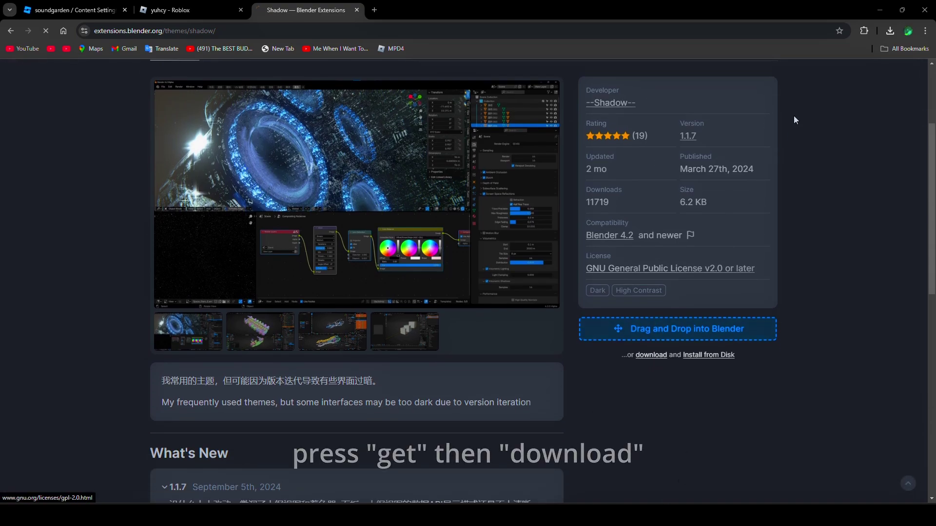
click(890, 31)
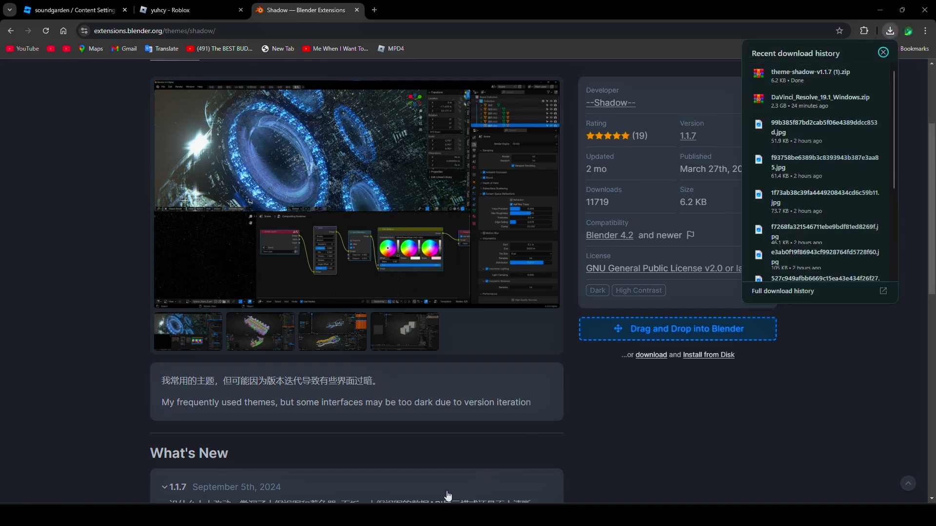
Step: Extract all files from the theme-shadow zip in Downloads and return to Blender
click(447, 514)
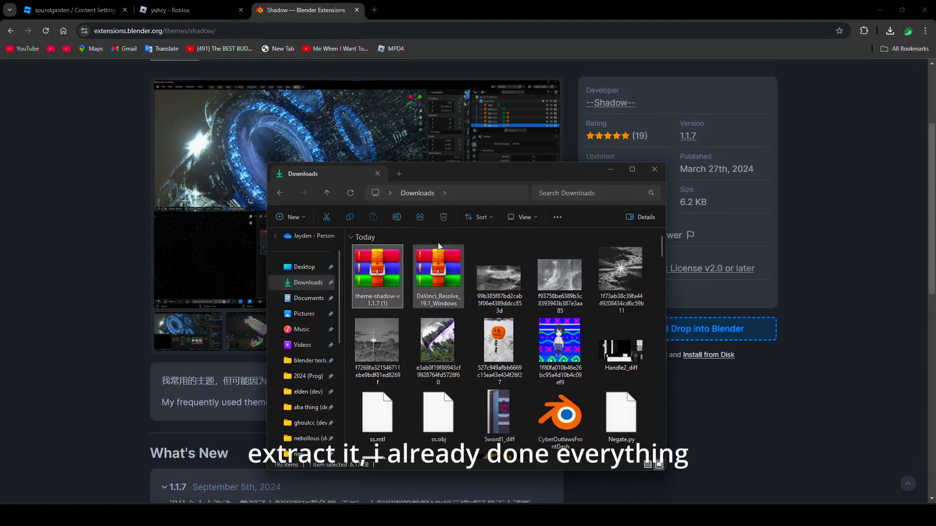
click(557, 217)
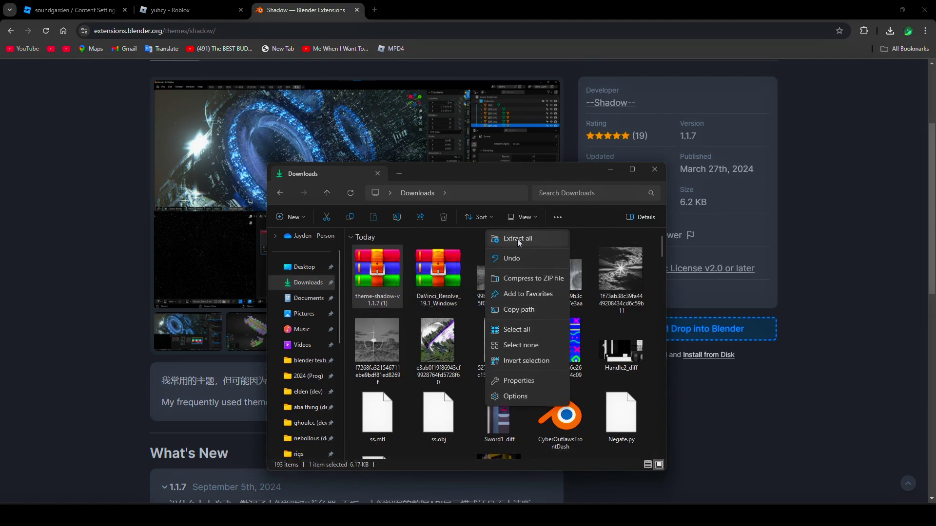
click(739, 409)
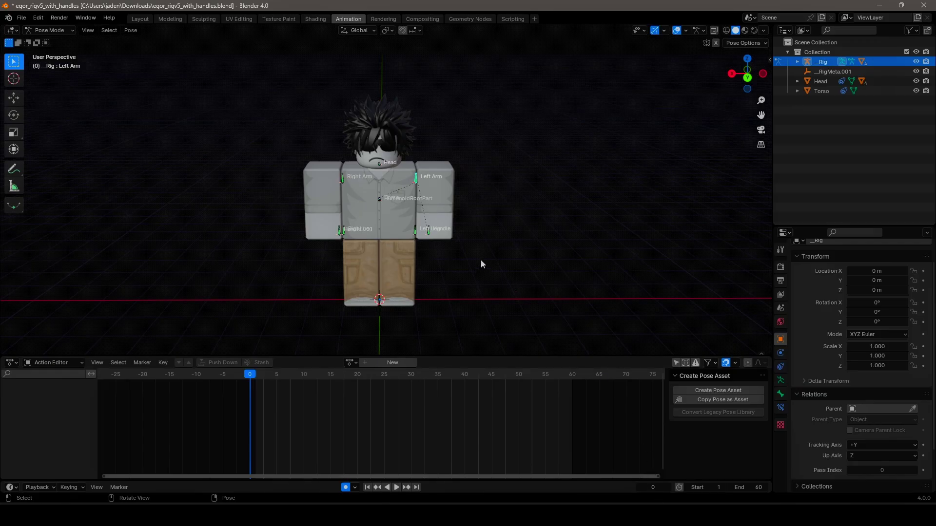
middle_drag(481, 263, 404, 217)
click(39, 20)
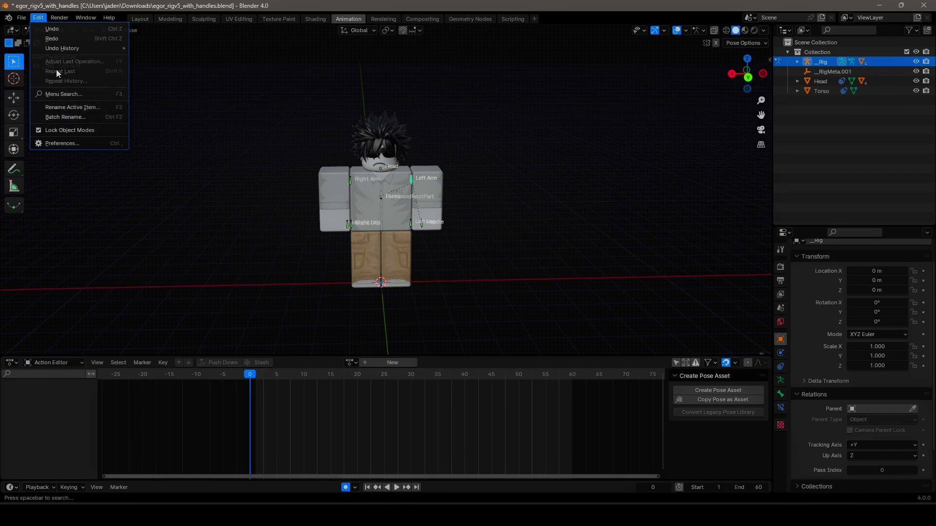
Step: In Preferences > Themes, reset the theme preset to Blender Dark
click(57, 143)
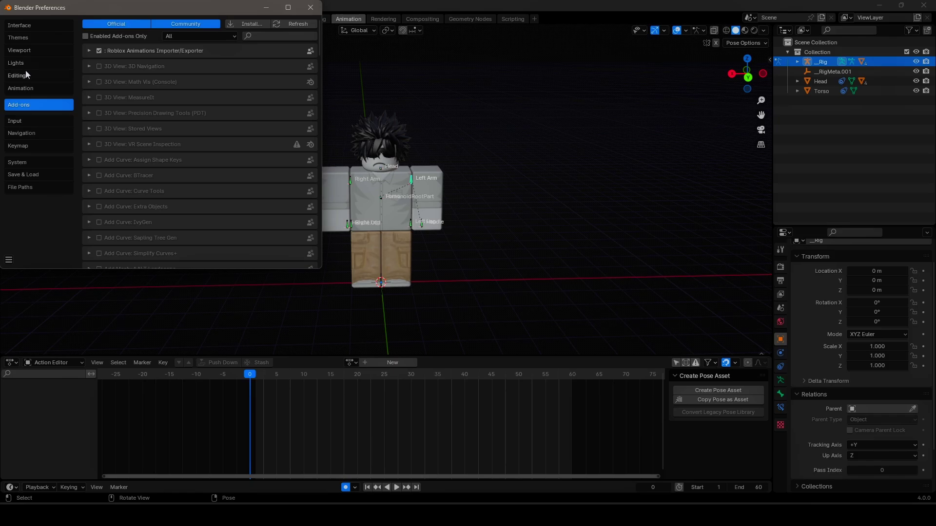
click(27, 33)
click(111, 25)
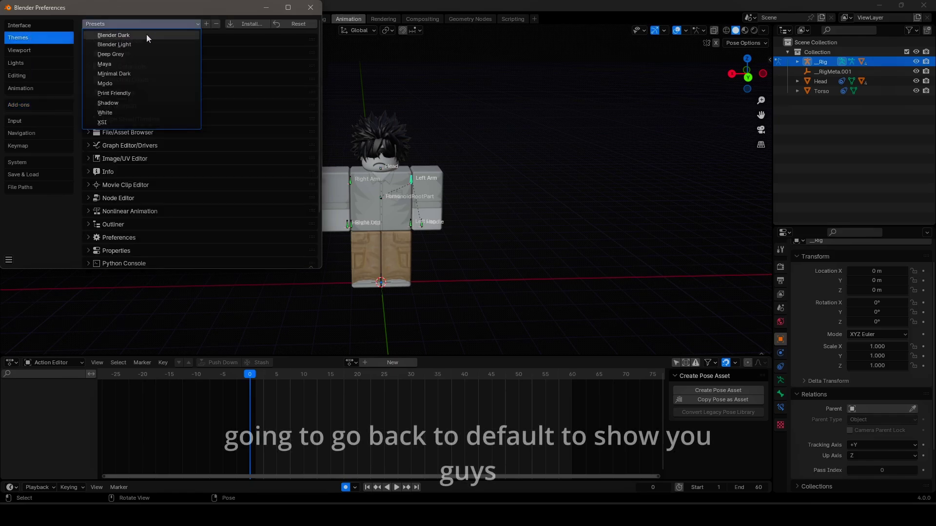
click(191, 36)
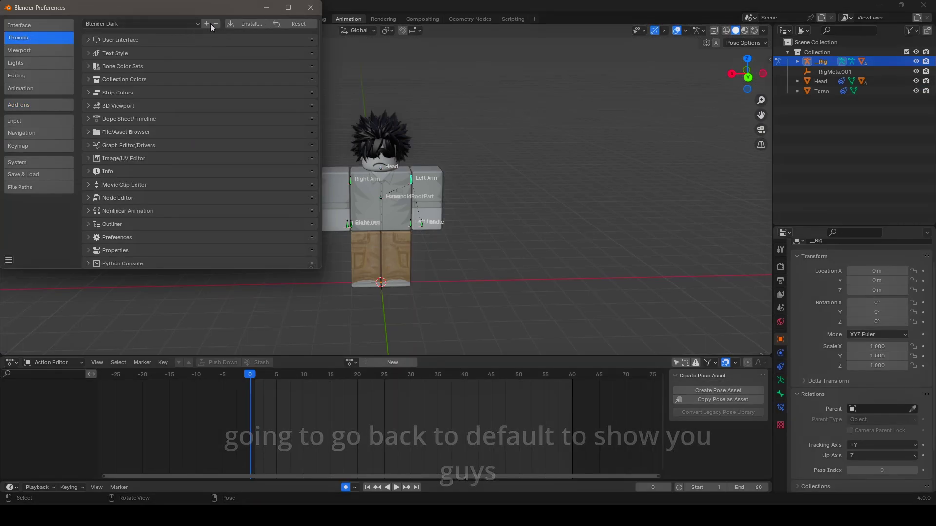
click(169, 23)
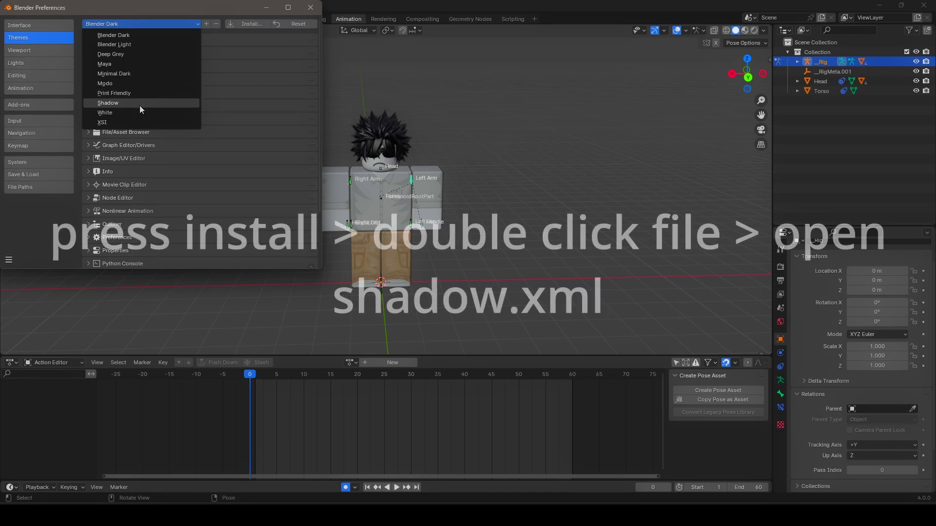
click(139, 103)
click(162, 23)
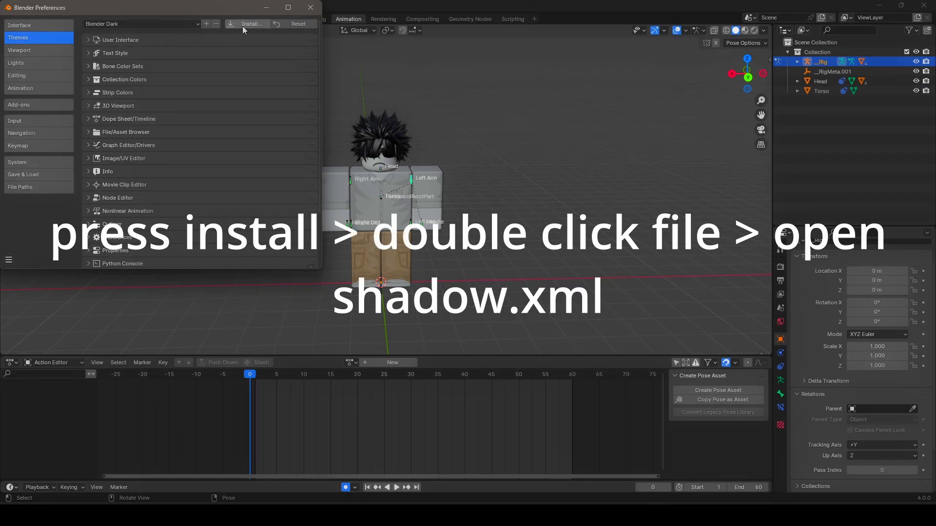
Step: Install the Shadow theme XML from the extracted theme-shadow folder
click(242, 25)
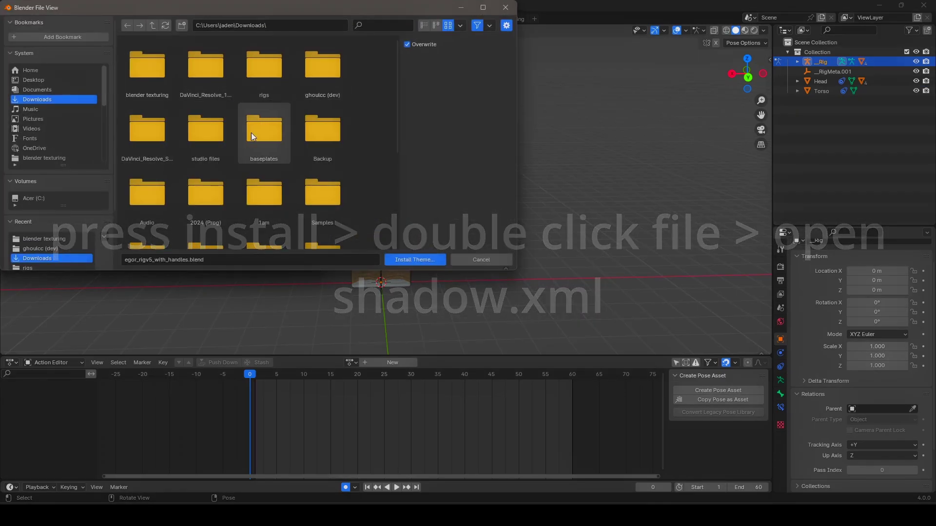
scroll(178, 164, down, 3)
scroll(192, 159, down, 2)
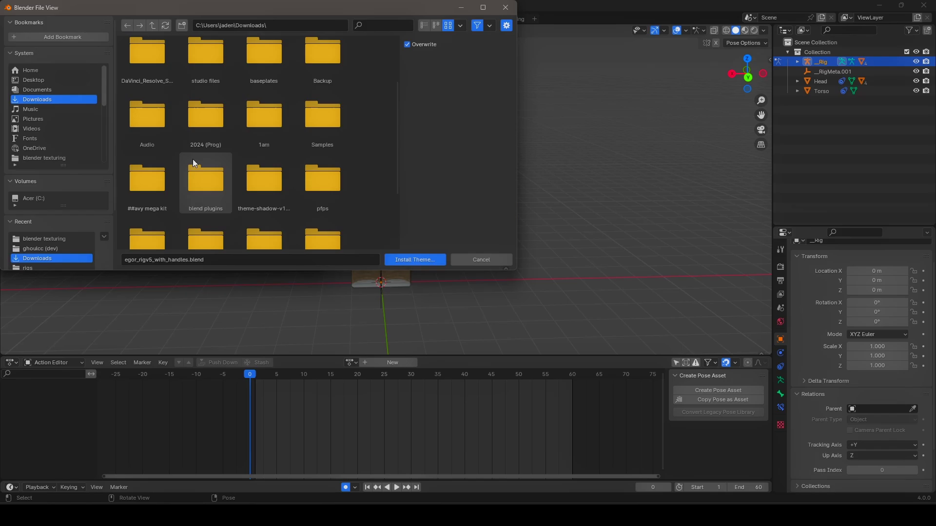
double_click(267, 159)
double_click(181, 75)
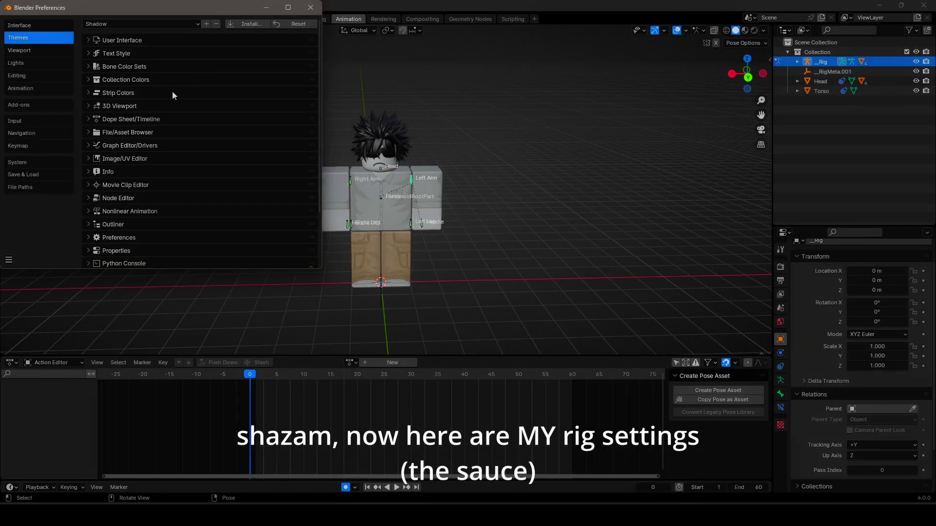
Step: Orbit slightly around the rig, then reopen Themes preferences with 3D Viewport colours expanded
click(311, 10)
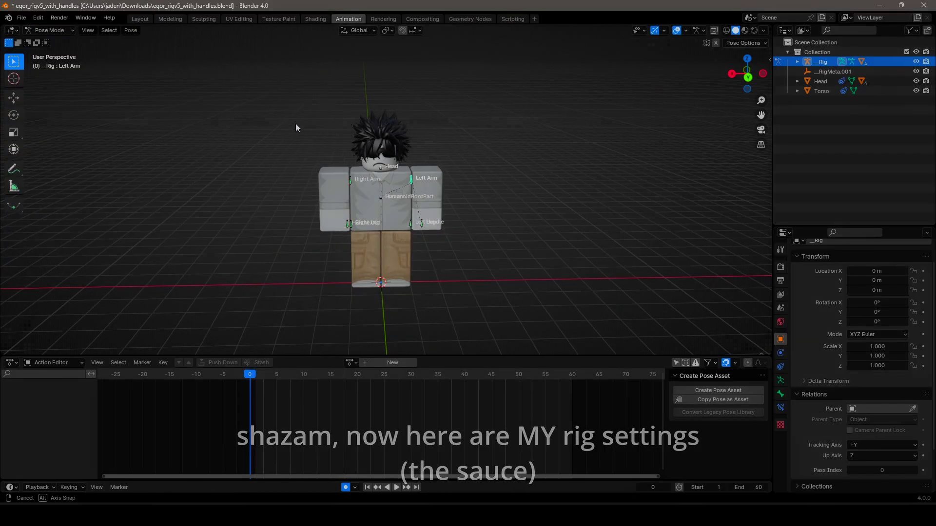
middle_drag(295, 124, 324, 115)
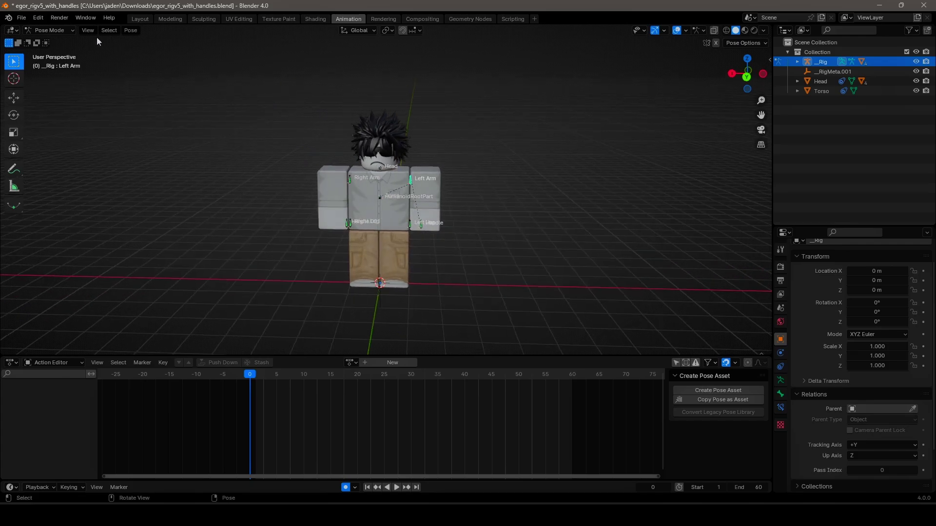
click(38, 18)
click(68, 143)
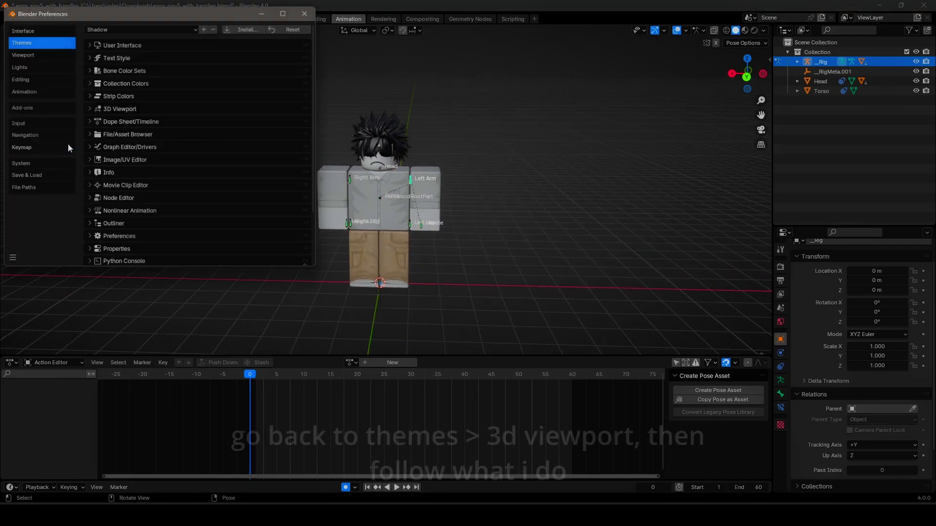
click(118, 108)
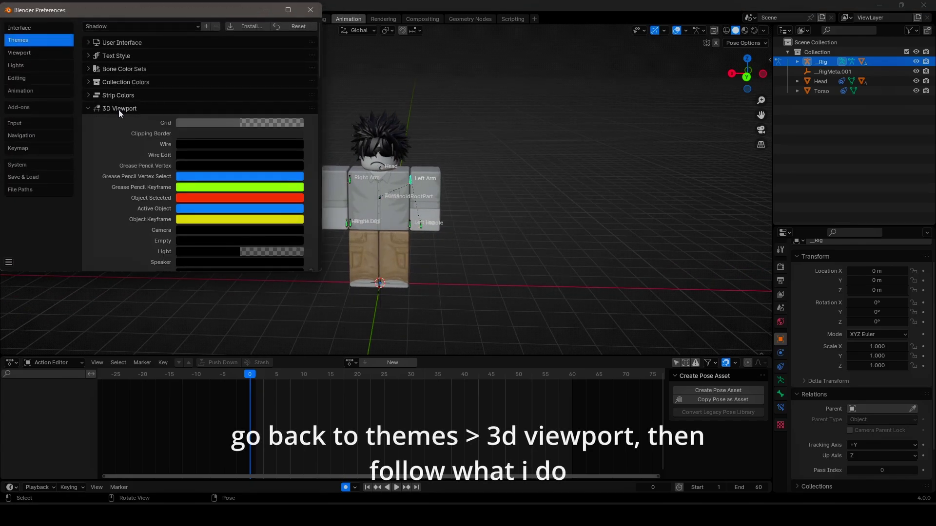
click(204, 123)
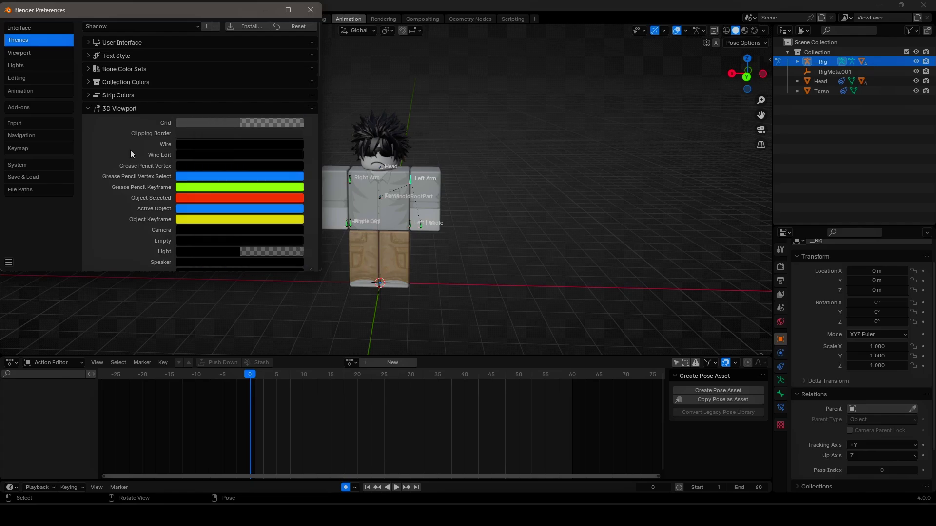
Step: Set the 3D Viewport theme's Gradient High and Gradient Low colours to black
scroll(134, 156, down, 4)
scroll(136, 156, down, 5)
scroll(146, 185, down, 6)
scroll(150, 206, down, 5)
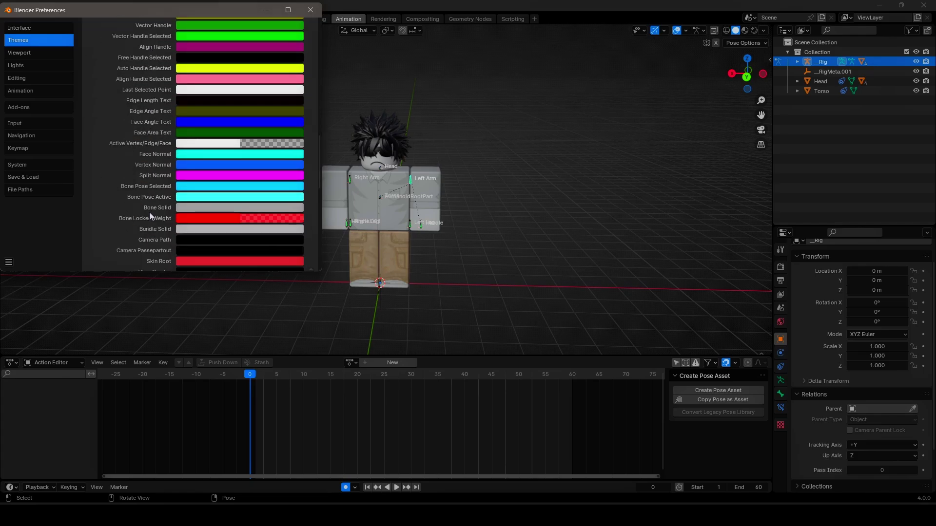
scroll(149, 212, down, 5)
scroll(149, 215, down, 4)
scroll(144, 169, down, 3)
scroll(184, 156, down, 5)
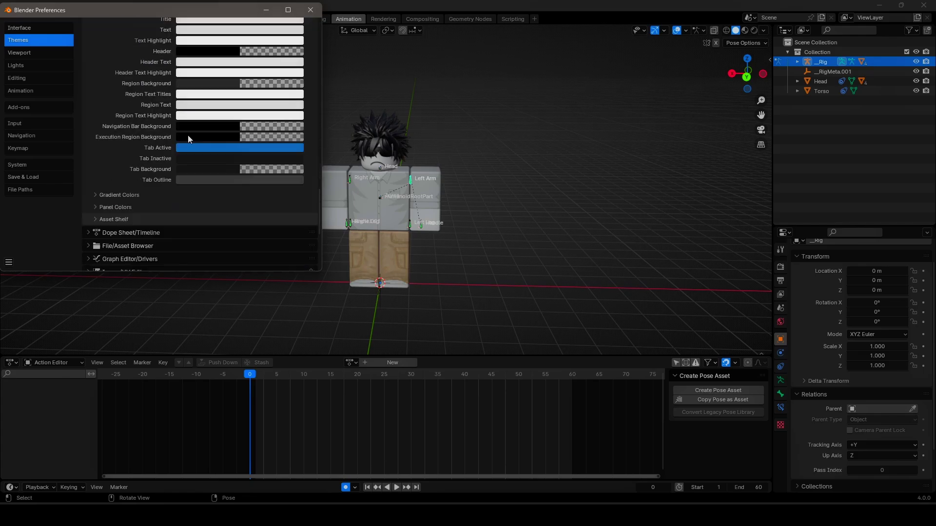
scroll(160, 134, down, 3)
click(204, 163)
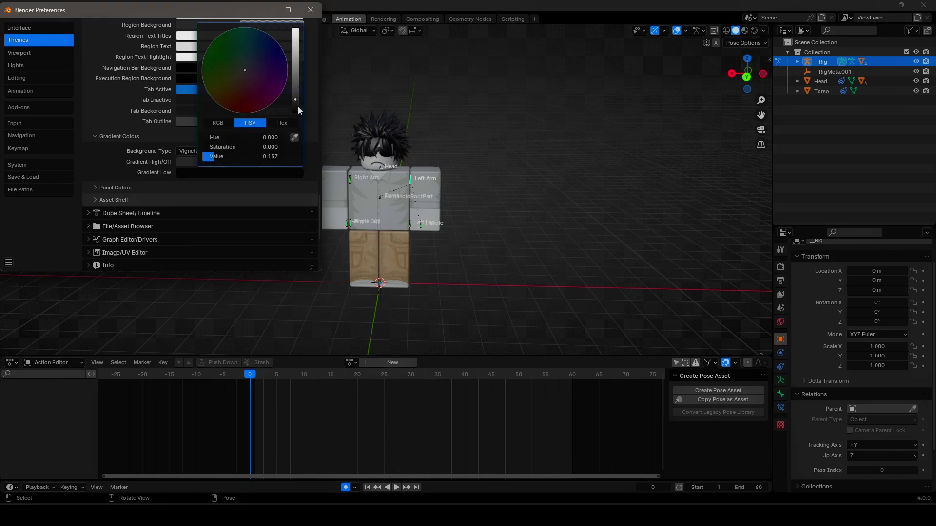
click(297, 106)
click(251, 171)
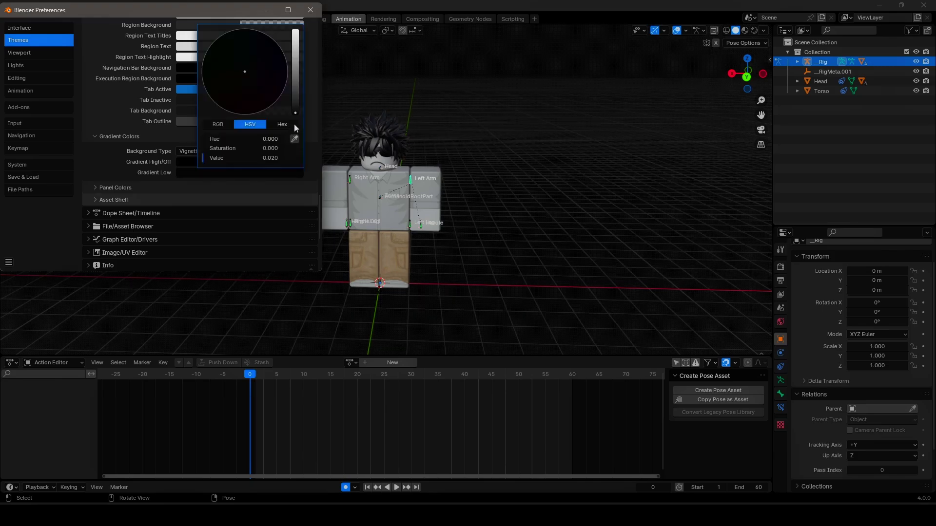
drag(295, 111, 294, 114)
click(183, 161)
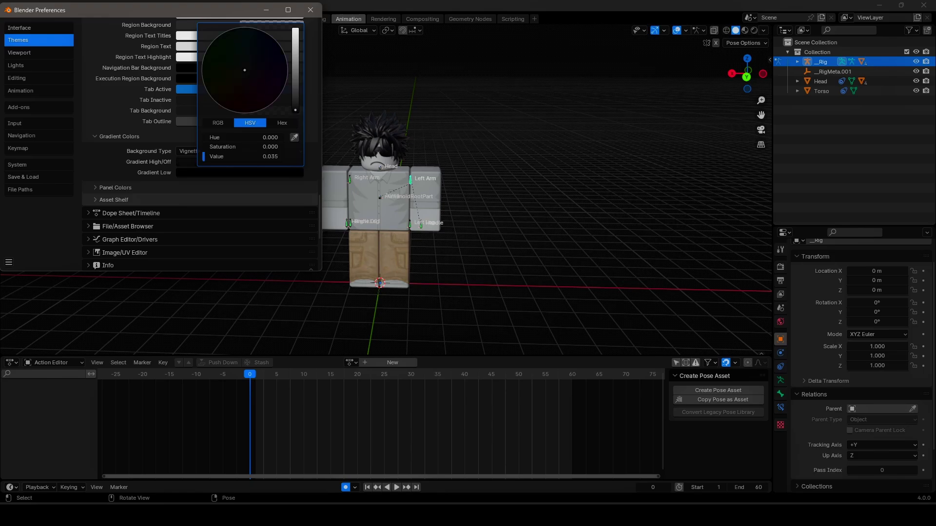
Step: Darken the 3D Viewport theme's Grid colour to a value of 0.063
scroll(193, 163, up, 2)
scroll(192, 164, up, 4)
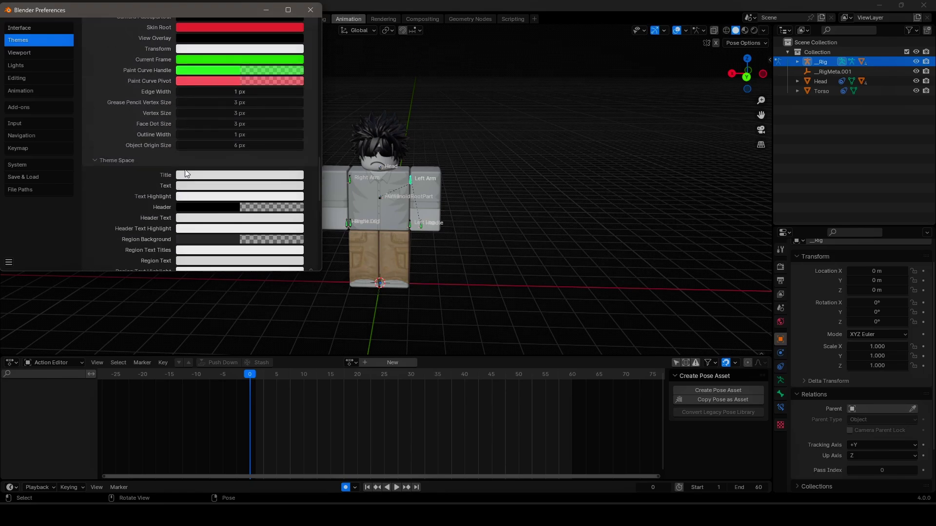
scroll(193, 163, up, 4)
scroll(194, 161, up, 4)
scroll(195, 161, up, 5)
scroll(186, 174, up, 5)
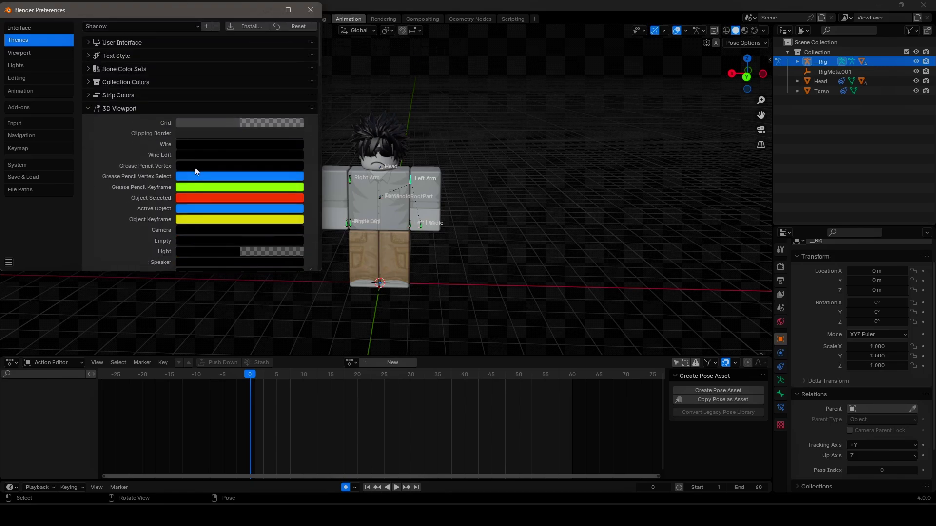
click(206, 123)
drag(295, 174, 294, 197)
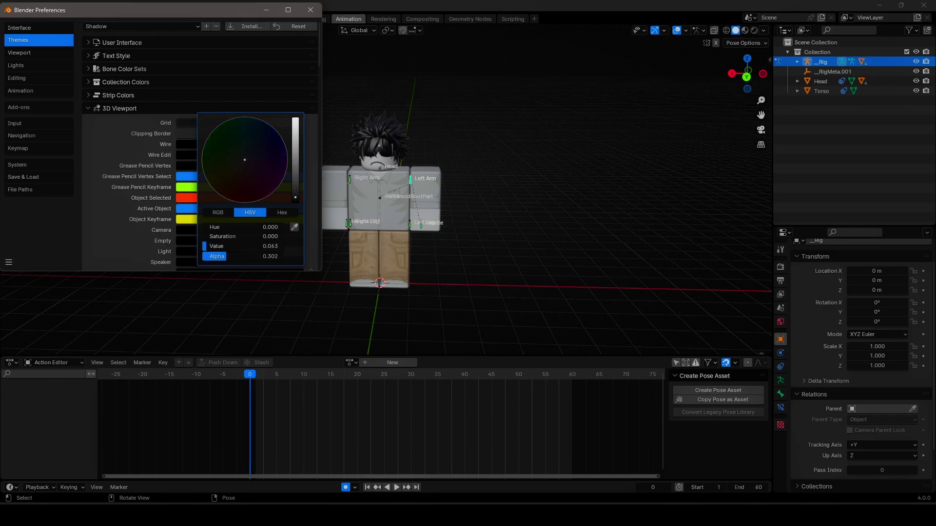
click(119, 108)
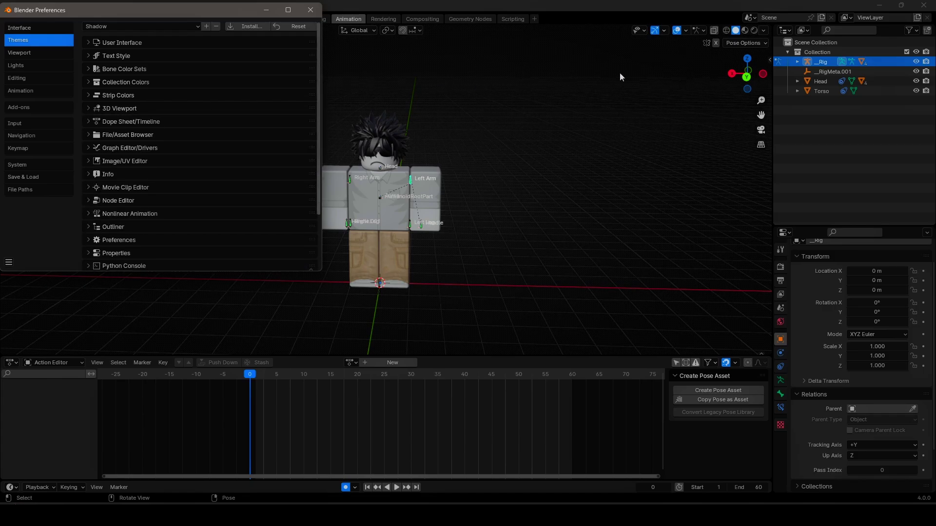
Step: Close Preferences, hide the X/Y axis lines and floor grid overlays, and return to Object Mode
click(317, 13)
click(685, 30)
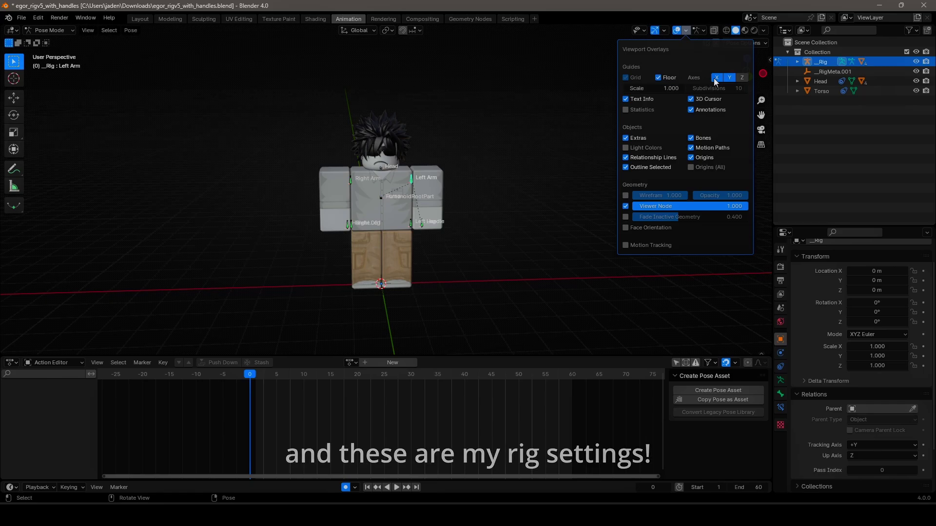
click(727, 78)
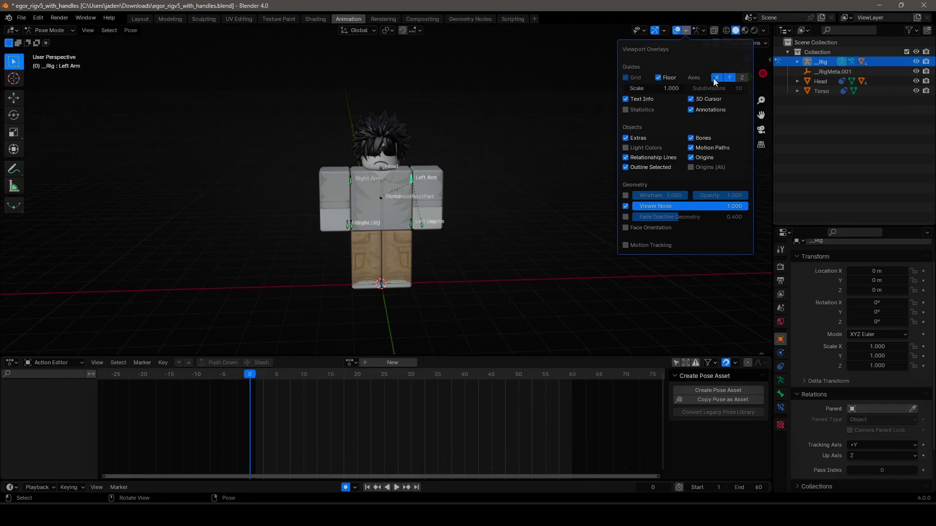
click(658, 78)
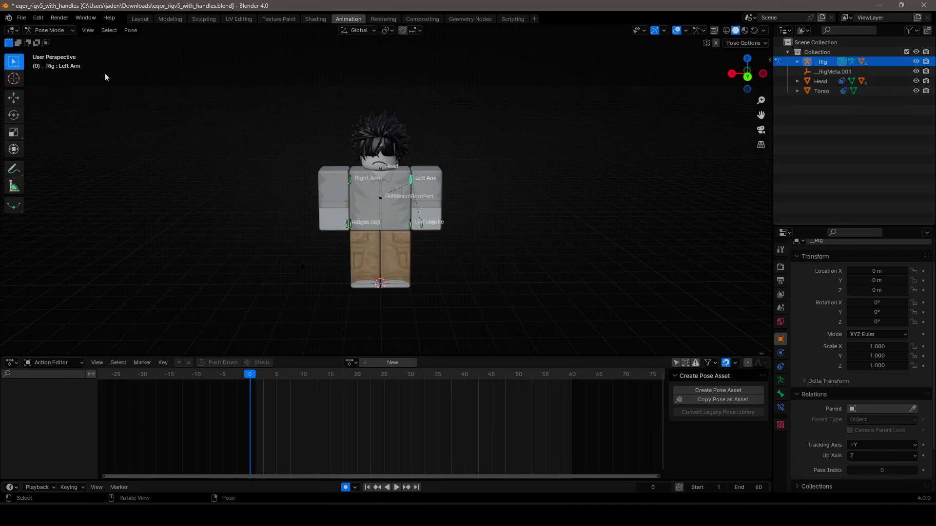
click(51, 31)
Step: Add a Plane mesh and scale it up about 11 times as a ground floor
key(shift+a)
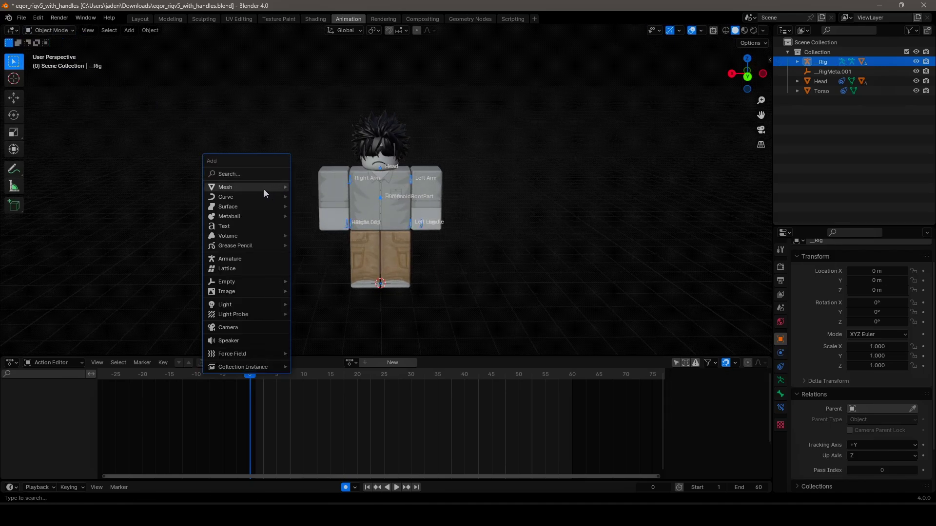
click(326, 192)
key(s)
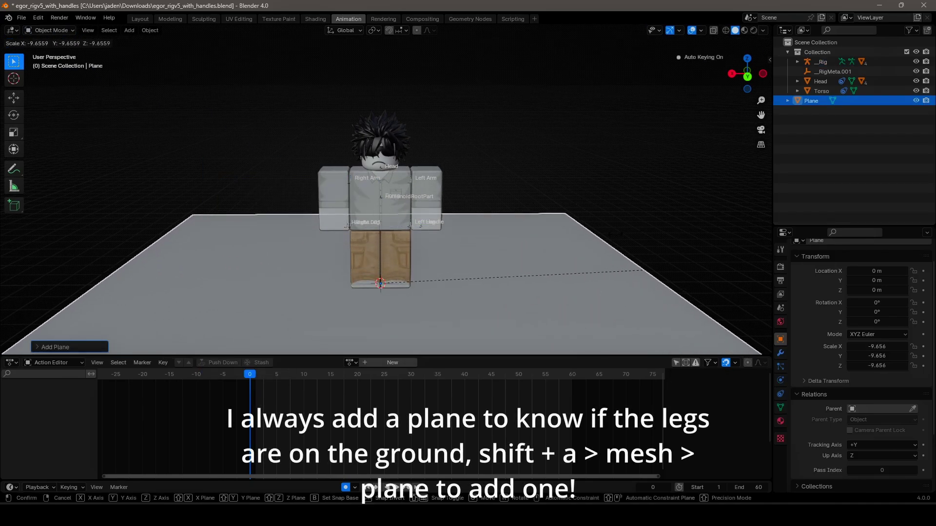
click(722, 222)
Step: Switch viewport shading lighting to Flat and enable Depth of Field
click(764, 29)
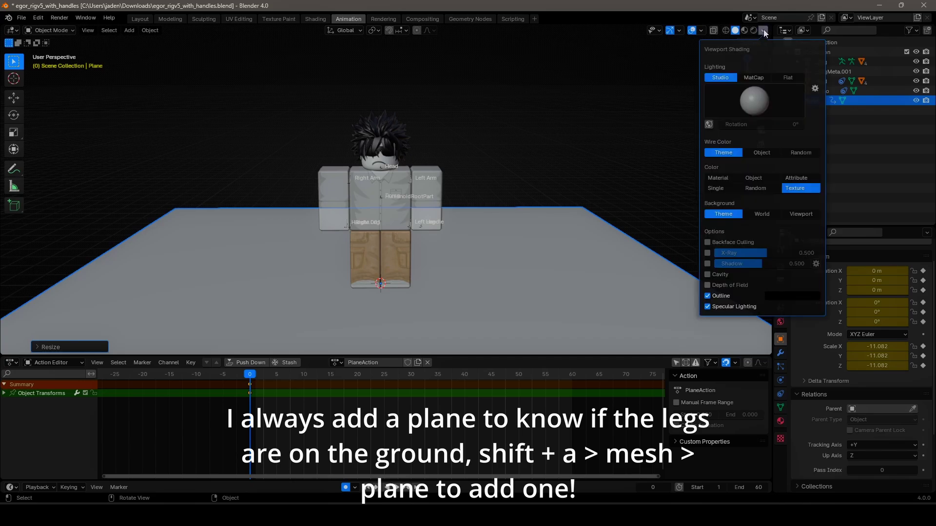
click(746, 77)
mouse_move(517, 161)
middle_down()
mouse_move(484, 163)
mouse_move(561, 168)
mouse_move(472, 165)
middle_up()
click(761, 34)
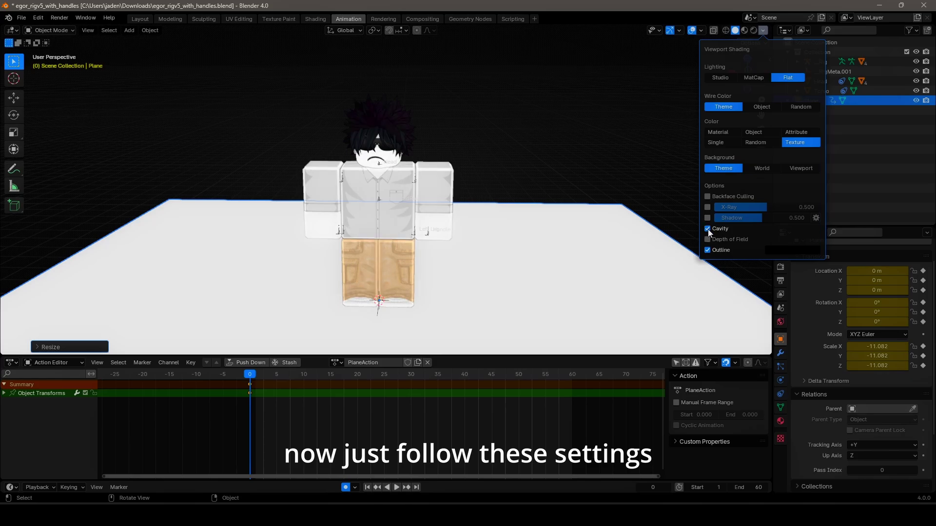
click(707, 261)
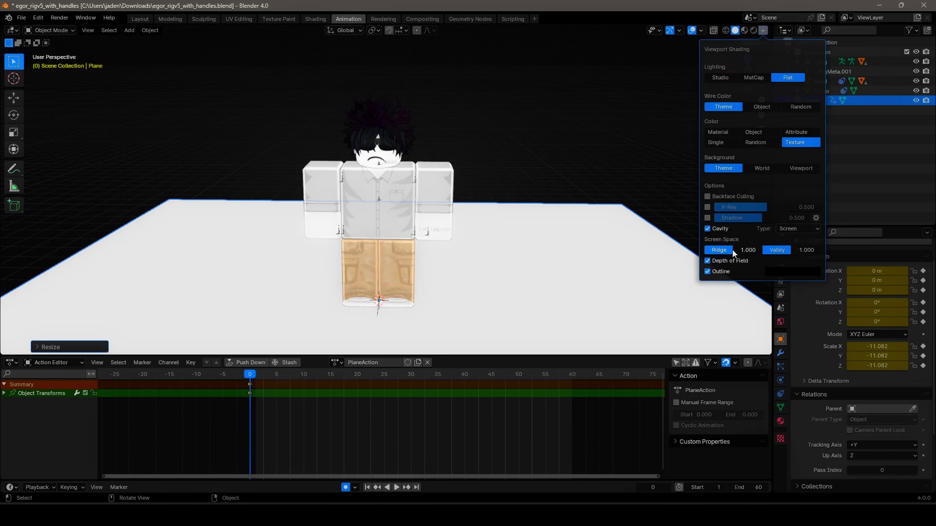
mouse_move(461, 163)
middle_down()
mouse_move(532, 165)
mouse_move(472, 165)
middle_up()
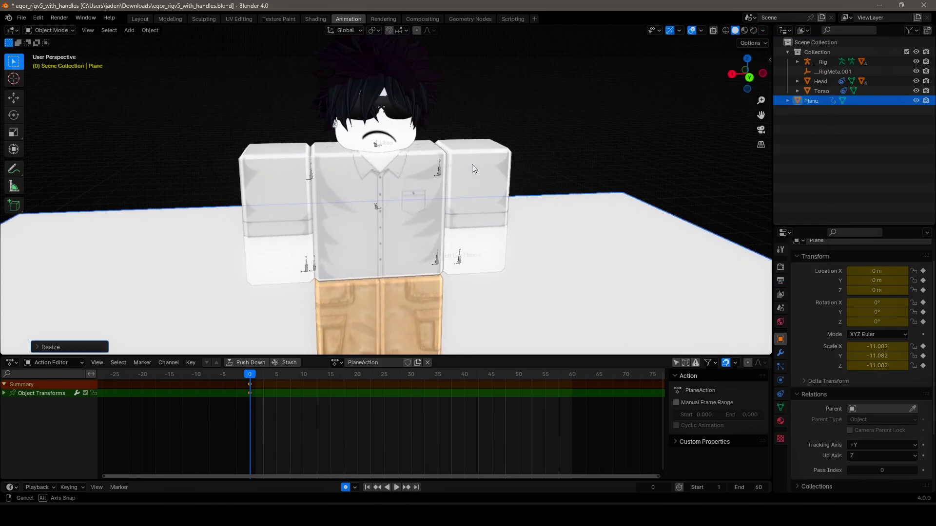
Step: Enable viewport Shadow with backface culling off, then orbit down to see the character's shadow
click(759, 32)
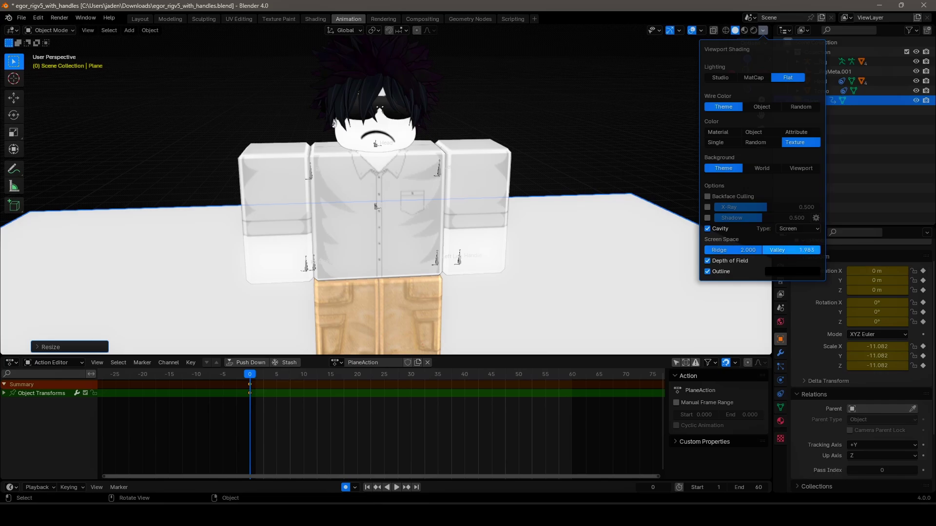
scroll(604, 198, down, 2)
click(761, 29)
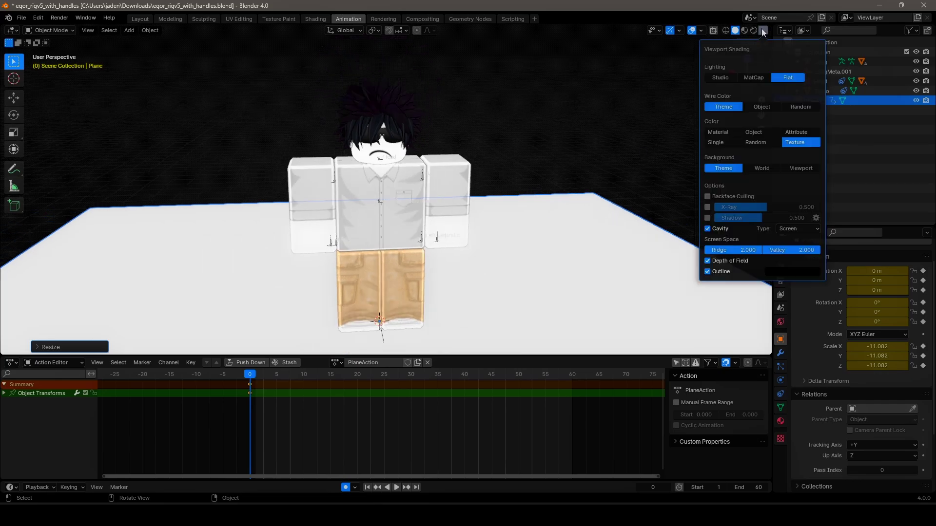
click(715, 197)
click(707, 218)
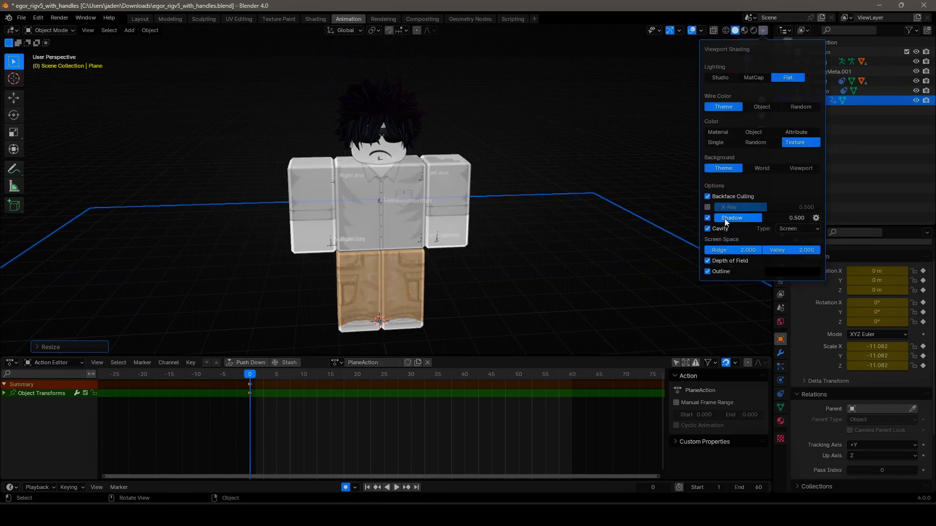
click(707, 197)
mouse_move(680, 197)
middle_down()
mouse_move(508, 172)
mouse_move(387, 200)
middle_up()
click(463, 135)
mouse_move(463, 136)
middle_down()
mouse_move(334, 175)
mouse_move(448, 201)
mouse_move(433, 221)
mouse_move(659, 55)
middle_up()
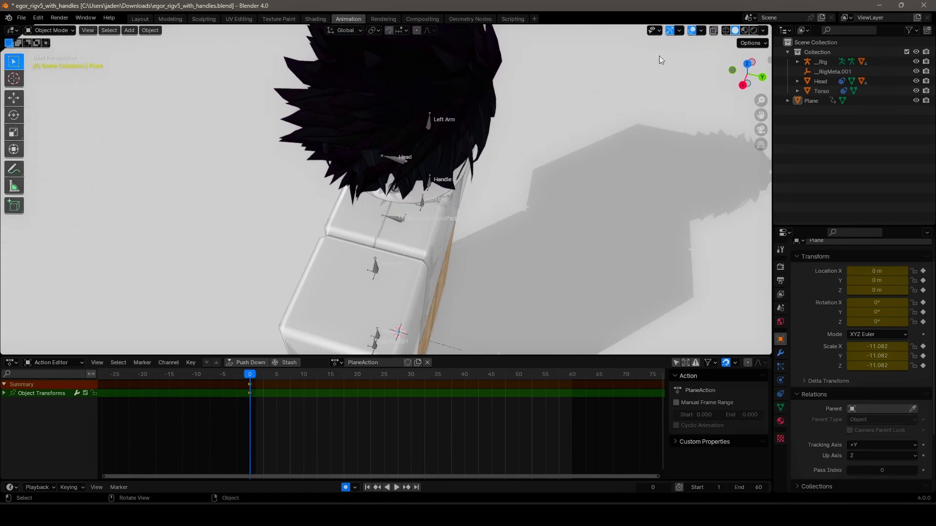
click(763, 31)
mouse_move(695, 127)
middle_down()
mouse_move(441, 111)
mouse_move(426, 89)
middle_up()
scroll(442, 111, down, 3)
scroll(426, 88, down, 2)
middle_drag(484, 97, 519, 106)
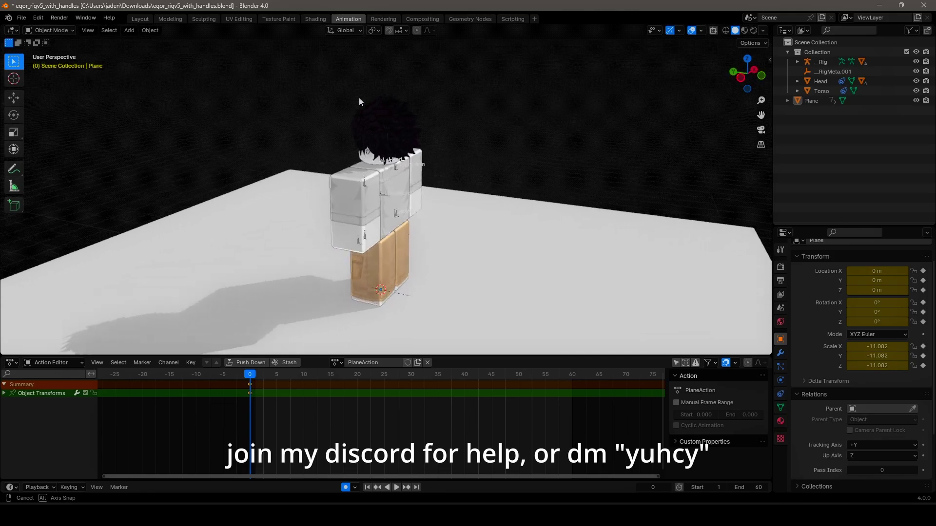